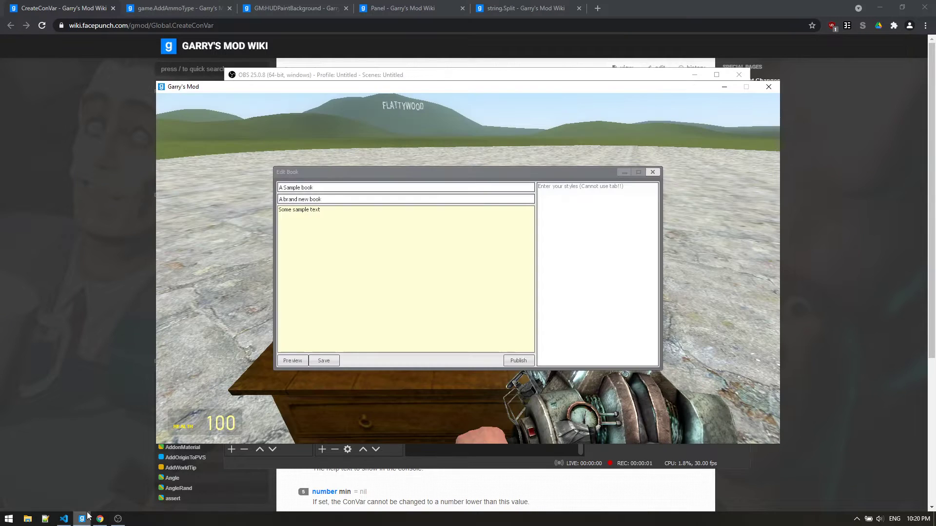
- Close the Edit Book window and undo the spawned journal
left_click(653, 172)
key("z")
- Walk around the dresser, then leave the game for the CreateConVar wiki page in Chrome
key("w")
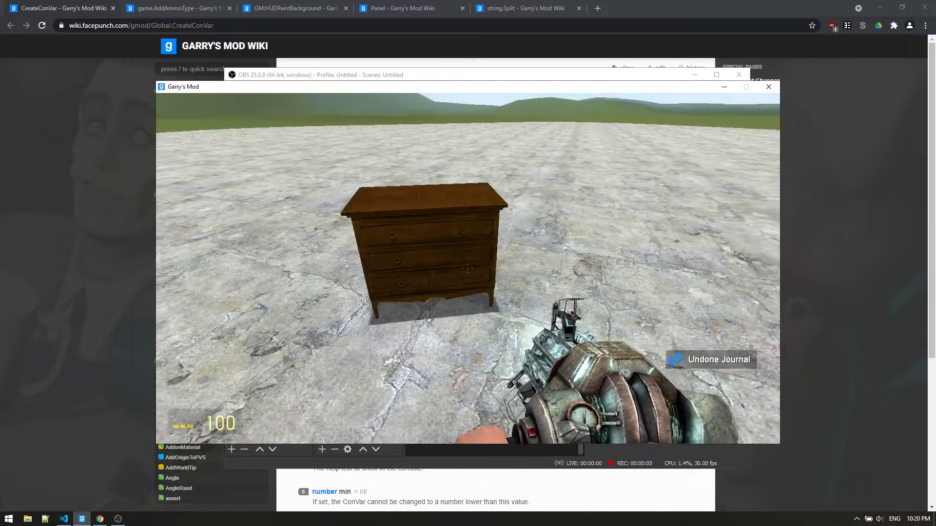
key("w")
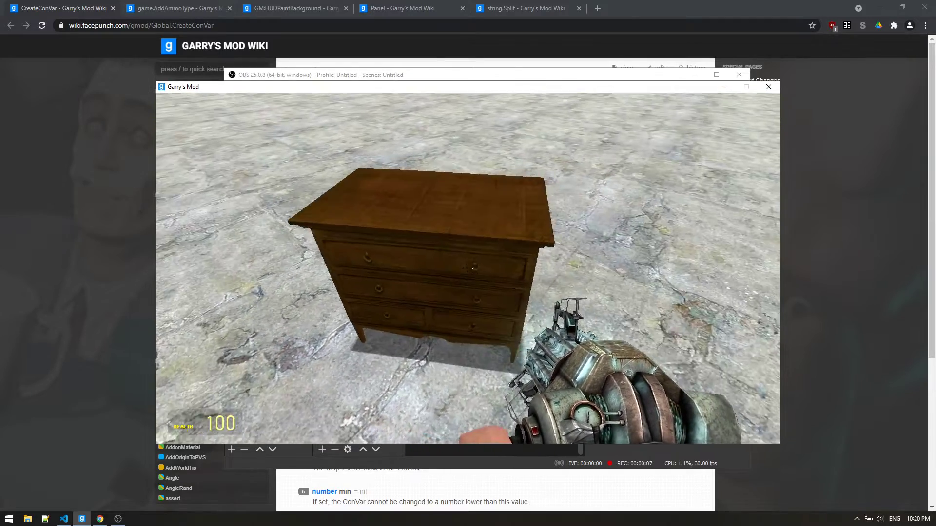
key("w")
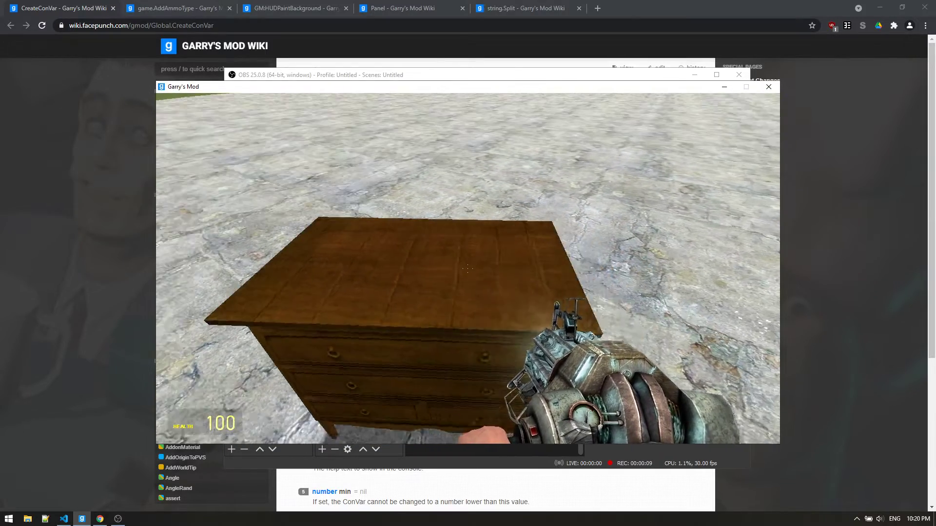
key("Escape")
key("alt+Tab")
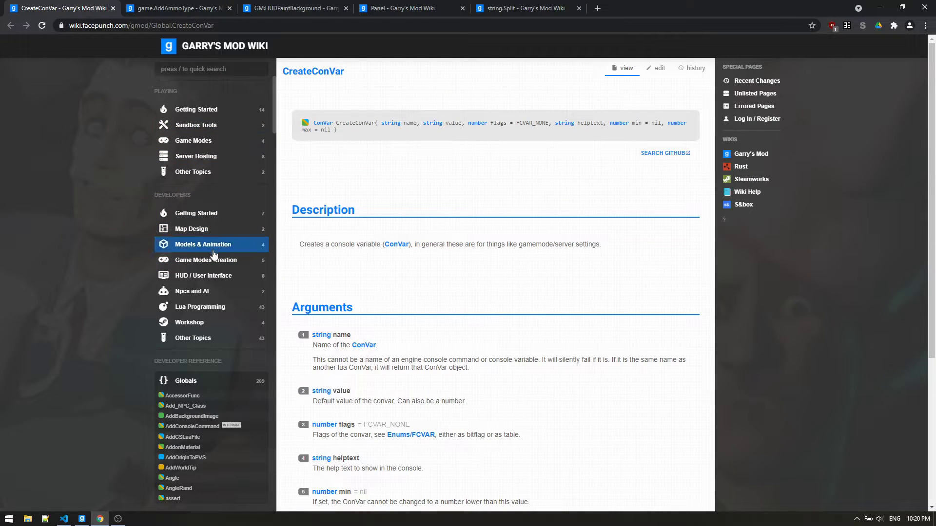
- Open the Advanced Chatbox tutorial under Lua Programming and copy its full article text
left_click(200, 306)
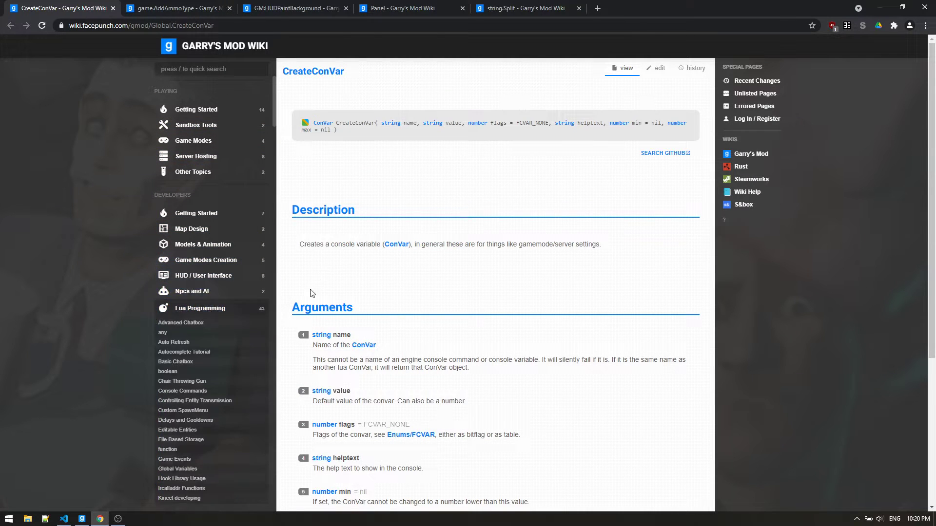
left_click(181, 323)
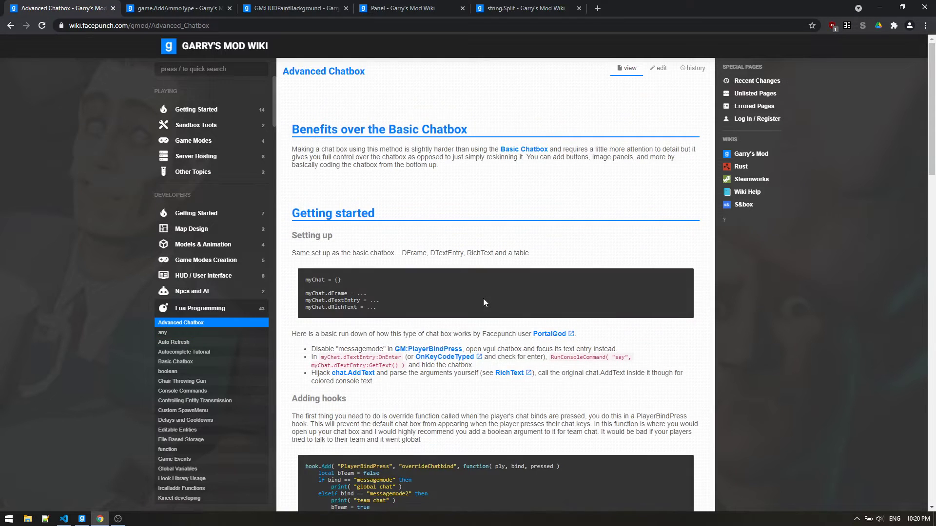
scroll(484, 299, "down", 5)
scroll(484, 302, "down", 5)
scroll(483, 302, "down", 5)
scroll(483, 302, "down", 4)
scroll(483, 302, "down", 3)
scroll(484, 302, "down", 2)
scroll(484, 302, "up", 6)
scroll(483, 301, "up", 6)
scroll(483, 302, "up", 5)
mouse_move(289, 129)
left_mouse_down()
mouse_move(473, 205)
mouse_move(613, 416)
left_mouse_up()
right_click(571, 390)
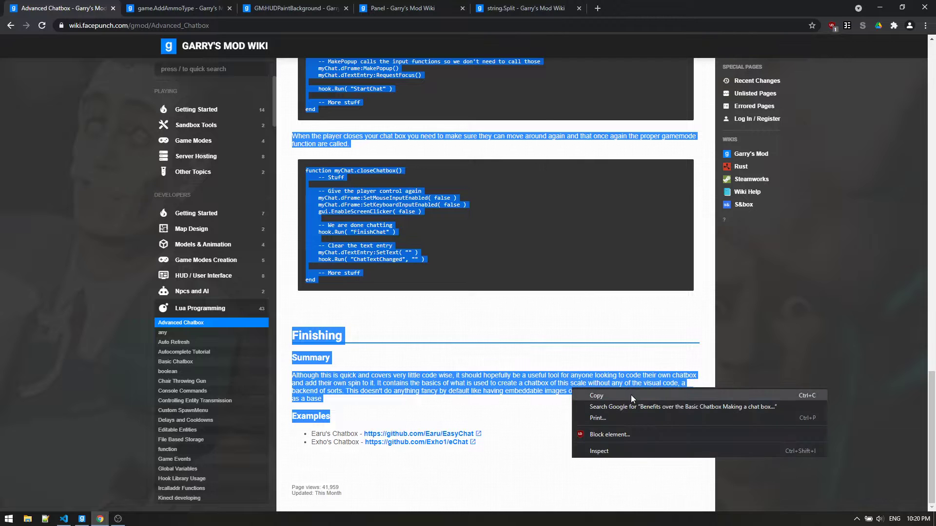
left_click(592, 395)
- Return to the game and spawn a book onto the dresser
left_click(83, 520)
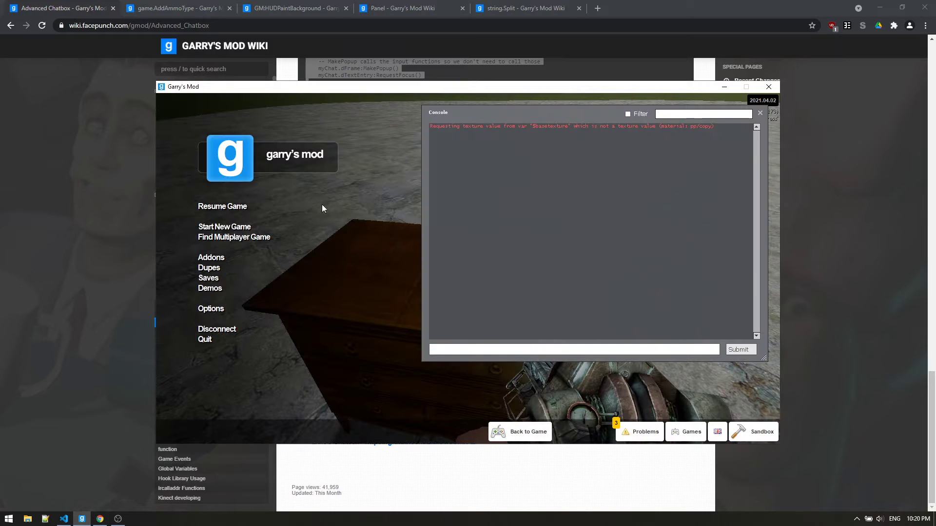
left_click(222, 207)
key("q")
left_click(322, 151)
- Paste the copied article as the book body and retitle it 'Lua Tutorial' with a new description
key("e")
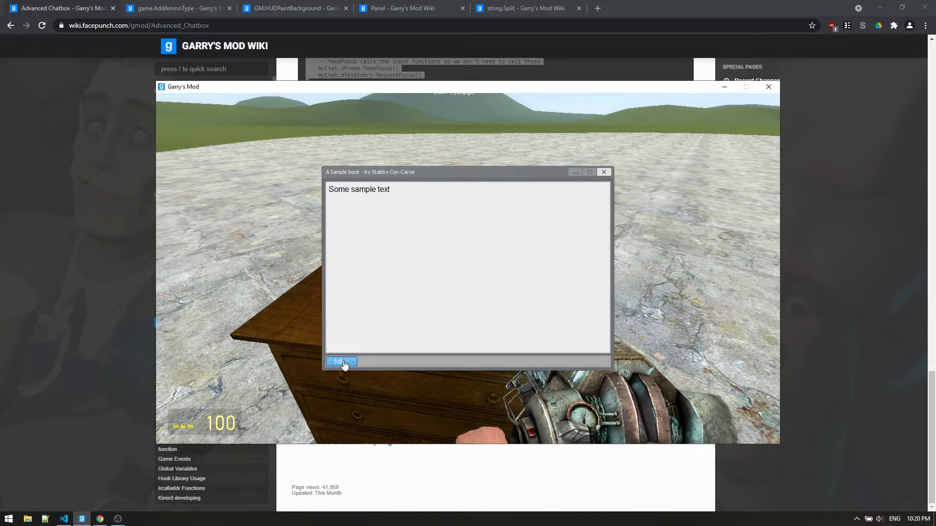
left_click(341, 361)
key("ctrl+v")
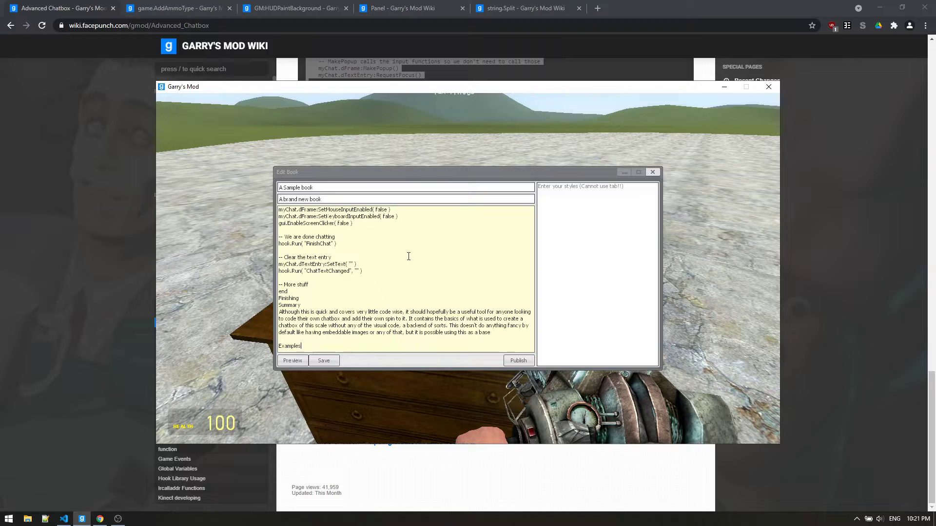
left_click_drag(358, 189, 156, 187)
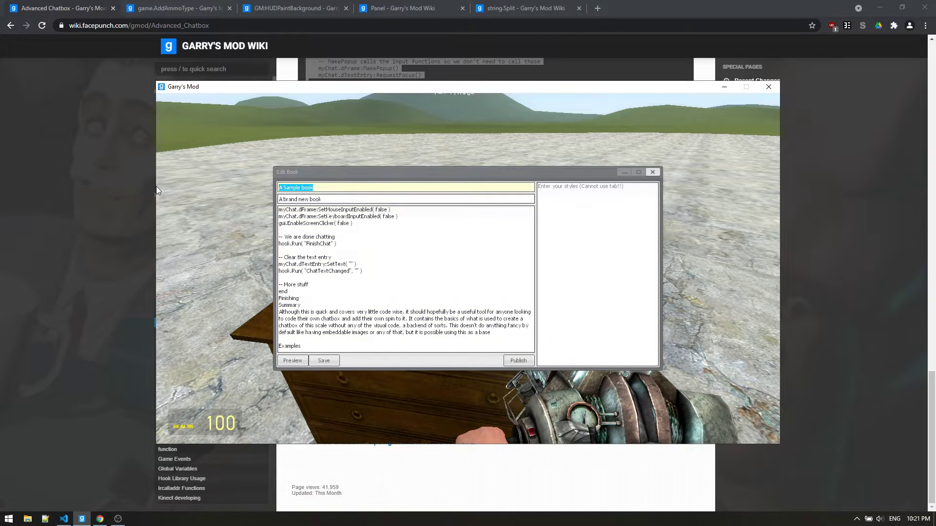
type("Lua Tut")
type("orial")
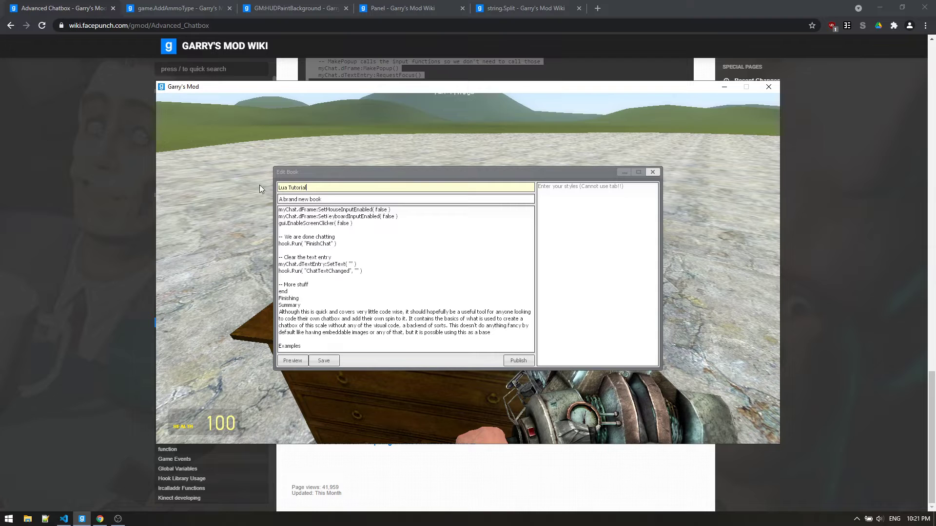
left_click_drag(361, 201, 131, 208)
type("A brief guide on whatever this is")
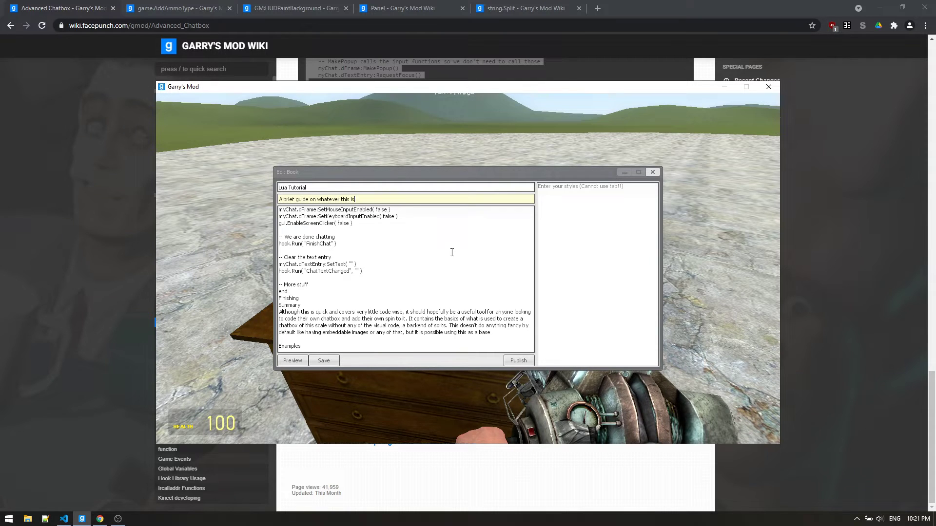
left_click(452, 252)
scroll(459, 249, "up", 8)
scroll(459, 249, "up", 1)
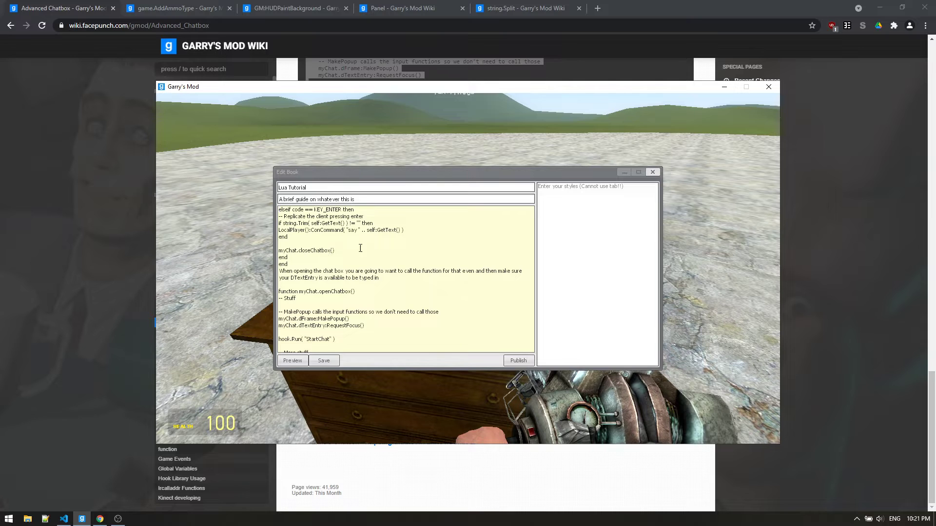
key("ctrl+a")
scroll(404, 278, "up", 5)
scroll(404, 278, "up", 5)
left_click(373, 263)
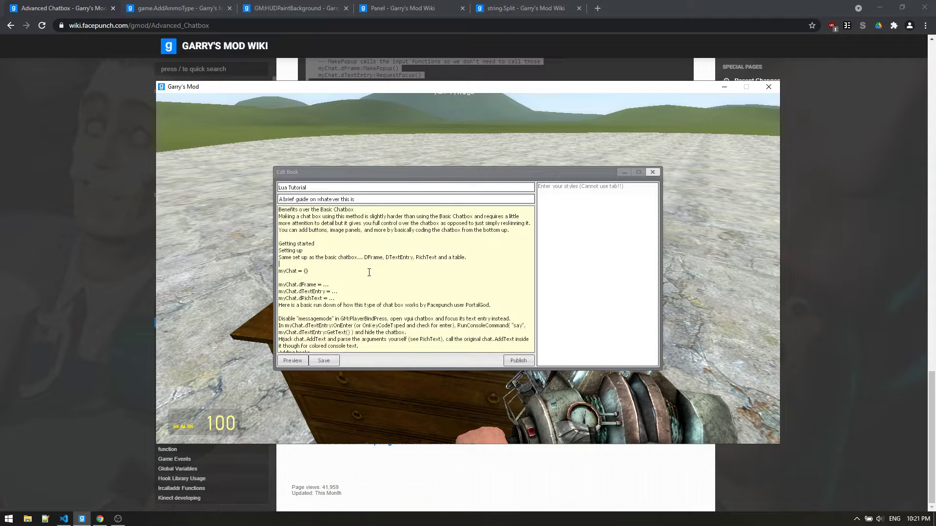
left_click(292, 360)
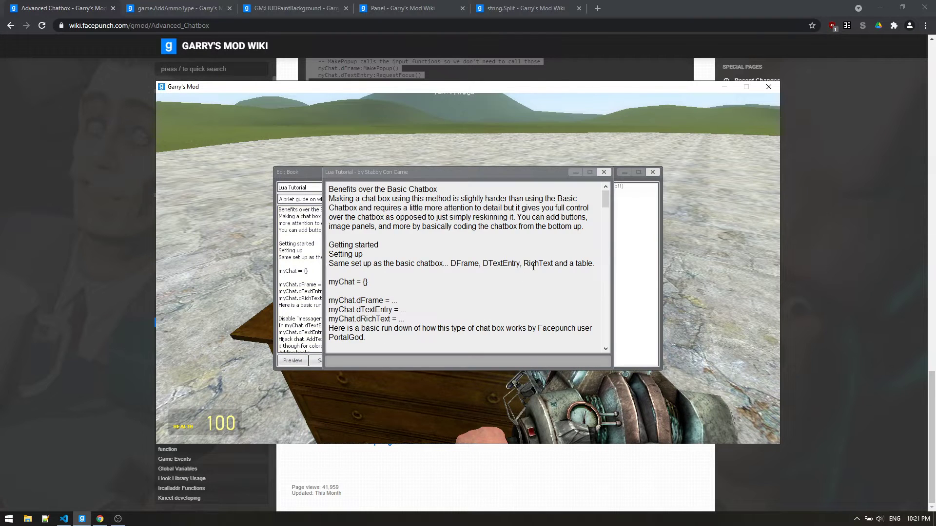
mouse_move(604, 197)
left_mouse_down()
mouse_move(604, 330)
mouse_move(586, 339)
mouse_move(604, 190)
left_mouse_up()
left_click(605, 174)
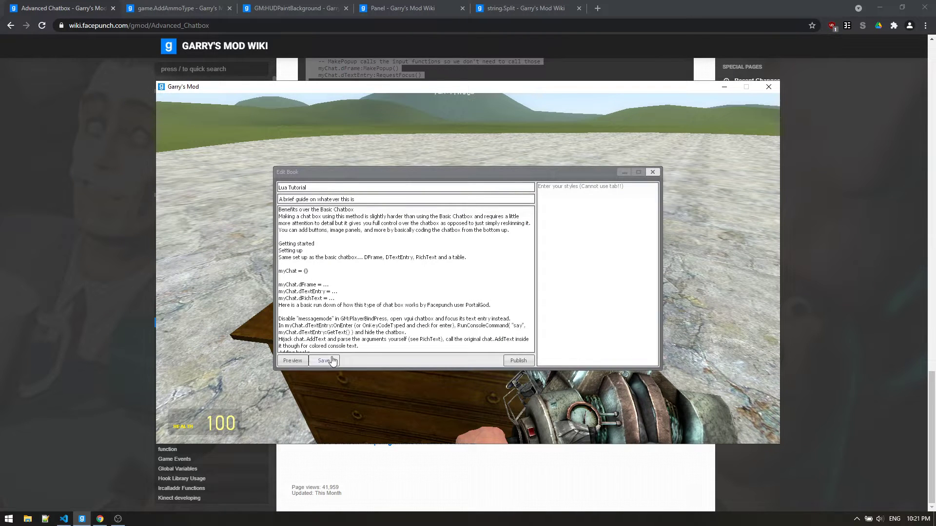
- Re-paste the book body and insert a ## page break before 'Now you want to display messages'
left_click(365, 274)
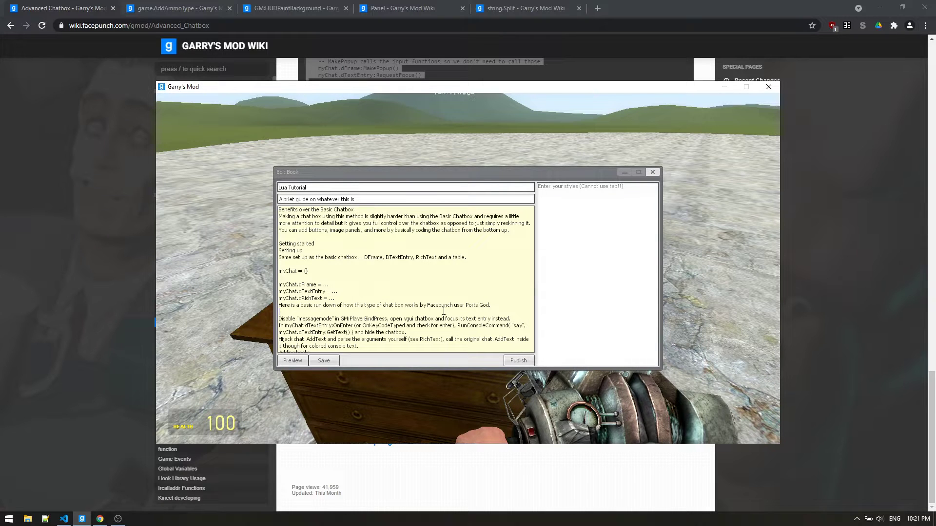
key("ctrl+a")
key("ctrl+v")
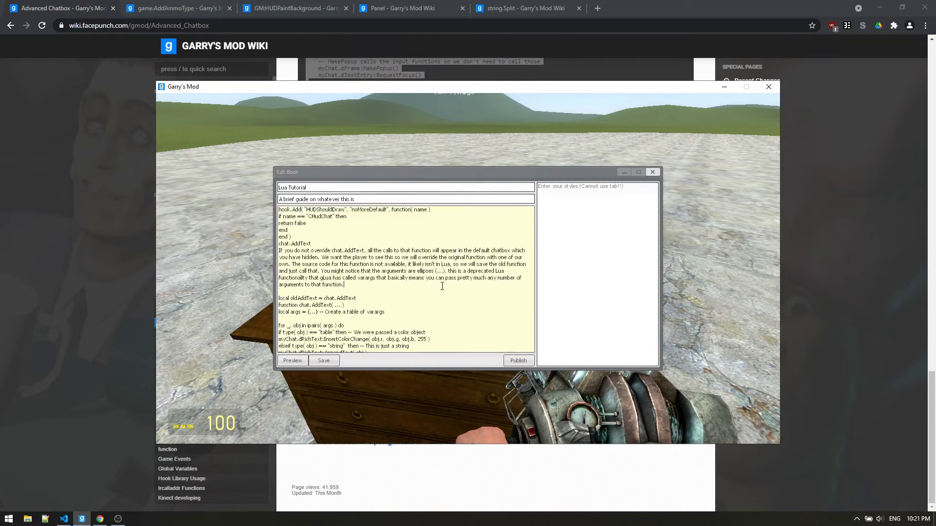
scroll(440, 286, "up", 3)
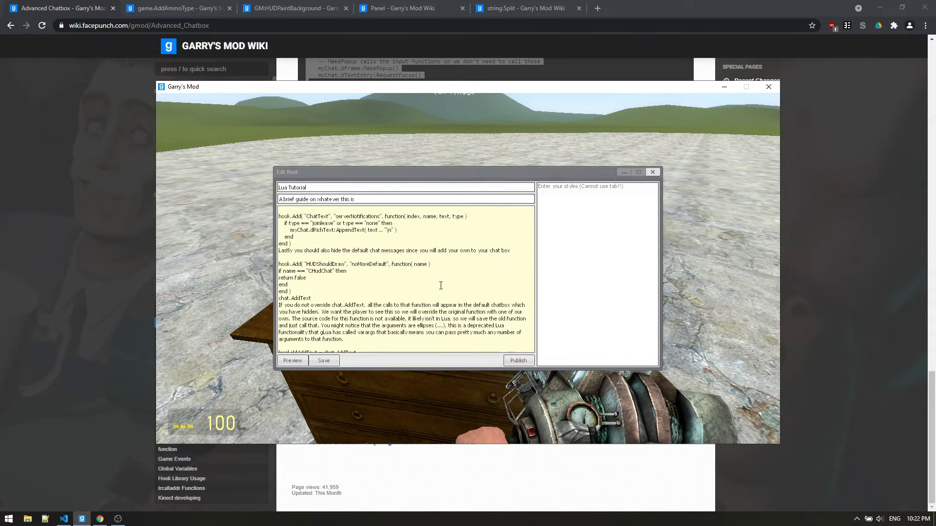
scroll(440, 286, "up", 3)
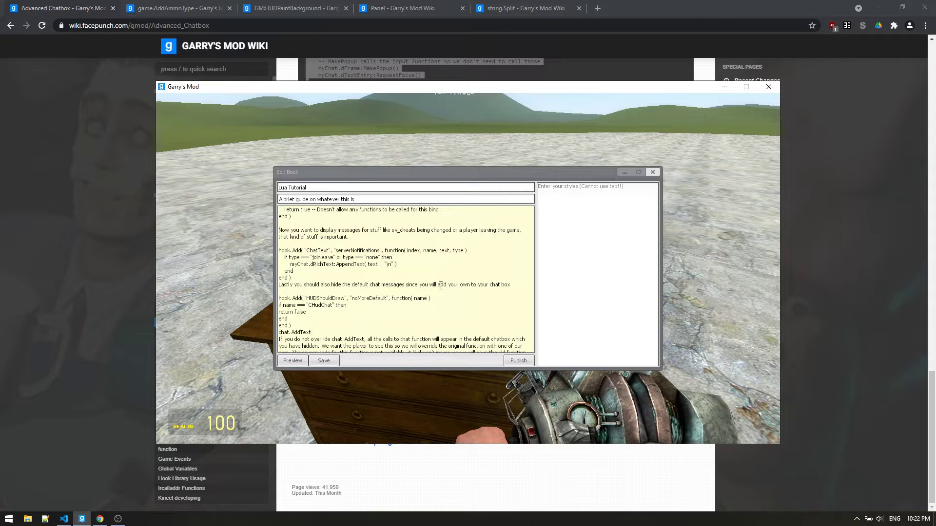
key("Return")
key("Return")
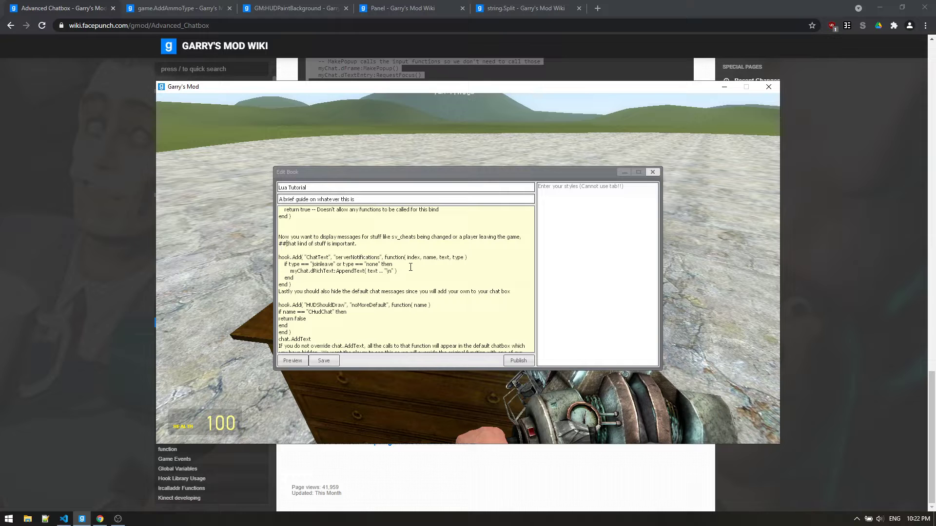
key("BackSpace")
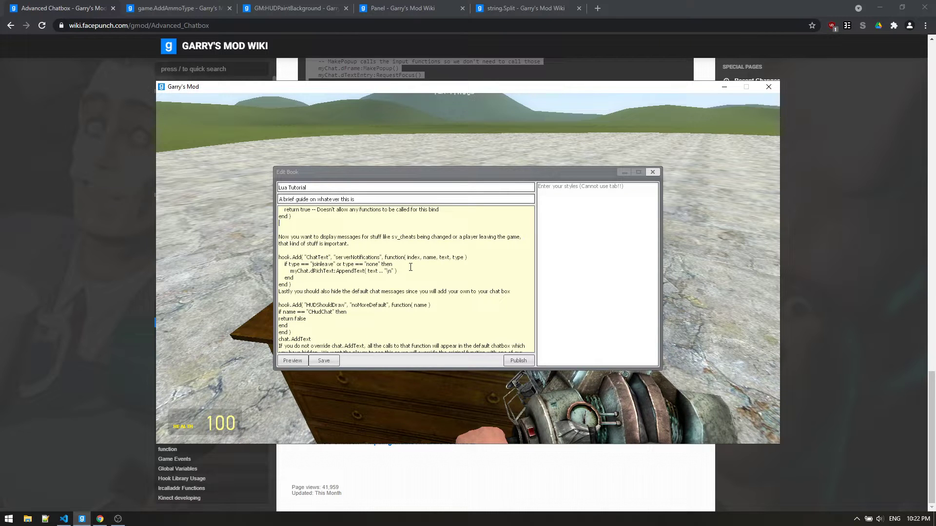
key("Home")
type("##")
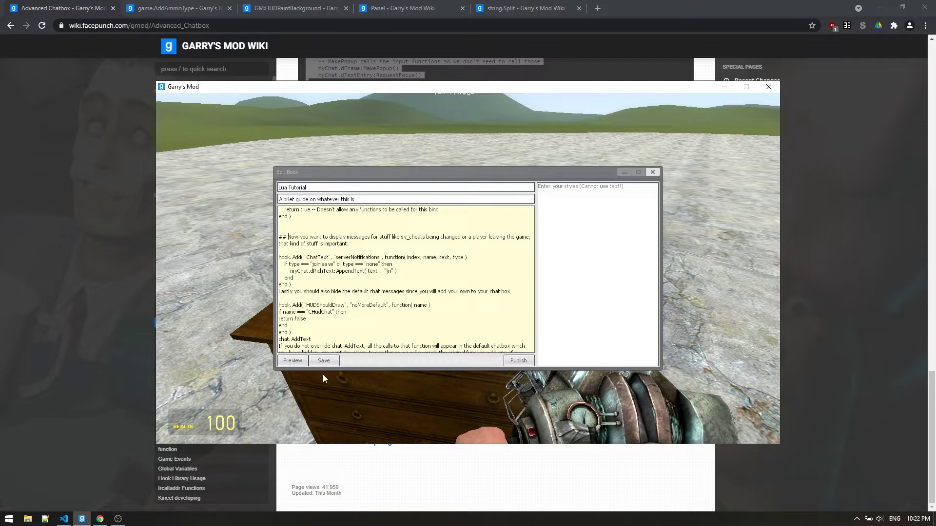
left_click(293, 362)
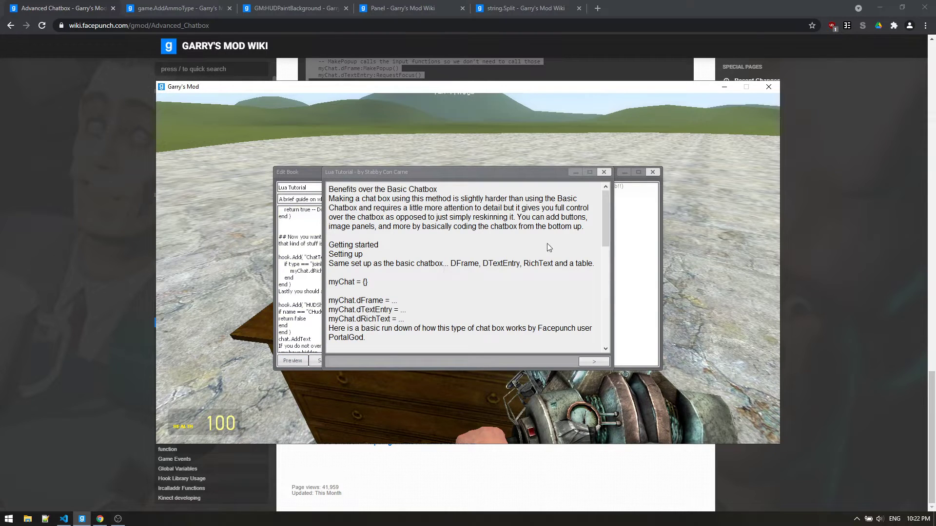
left_click_drag(605, 210, 605, 325)
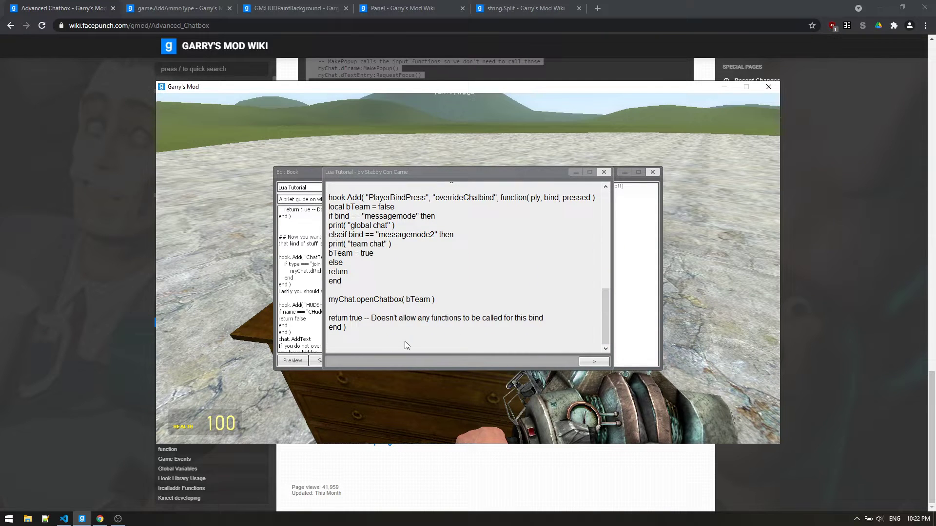
left_click(591, 363)
left_click_drag(605, 197, 605, 341)
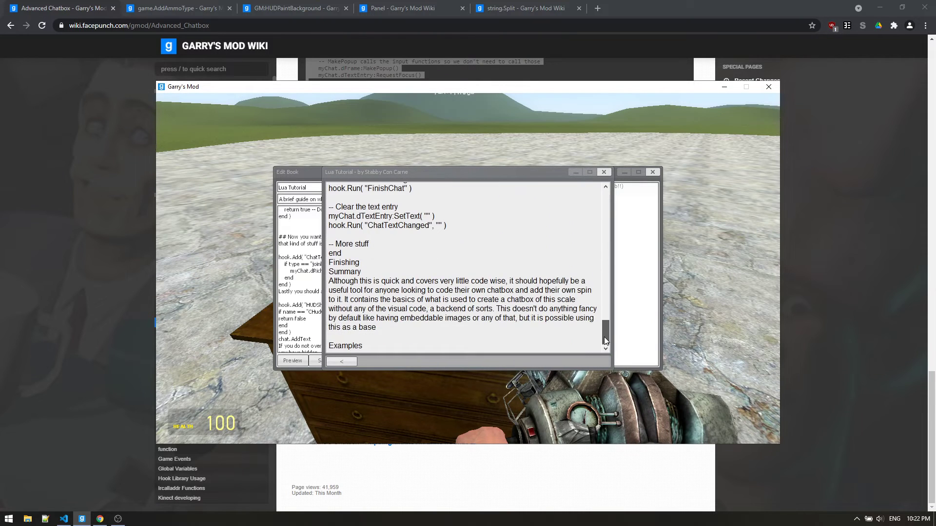
- Replace the book body with the updated tutorial text and add blank lines after closeChatbox
left_click(604, 173)
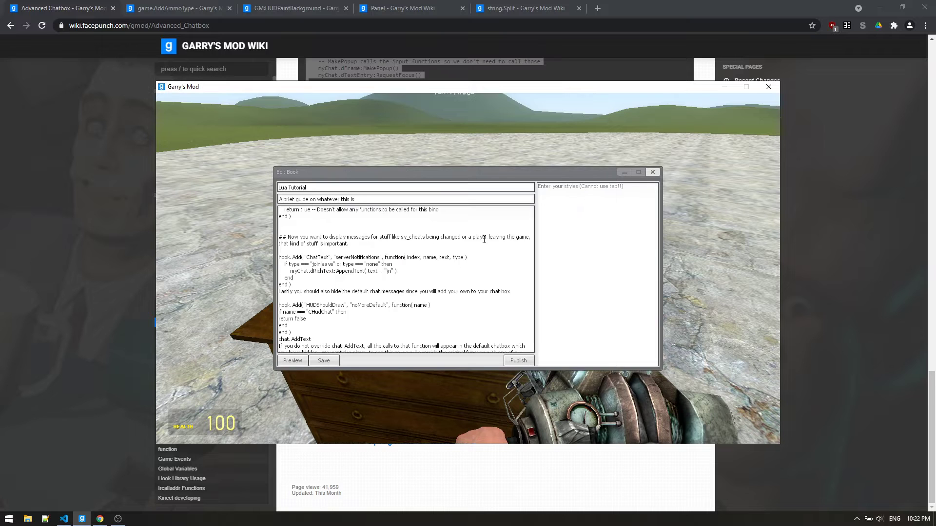
left_click(394, 321)
key("ctrl+a")
key("ctrl+v")
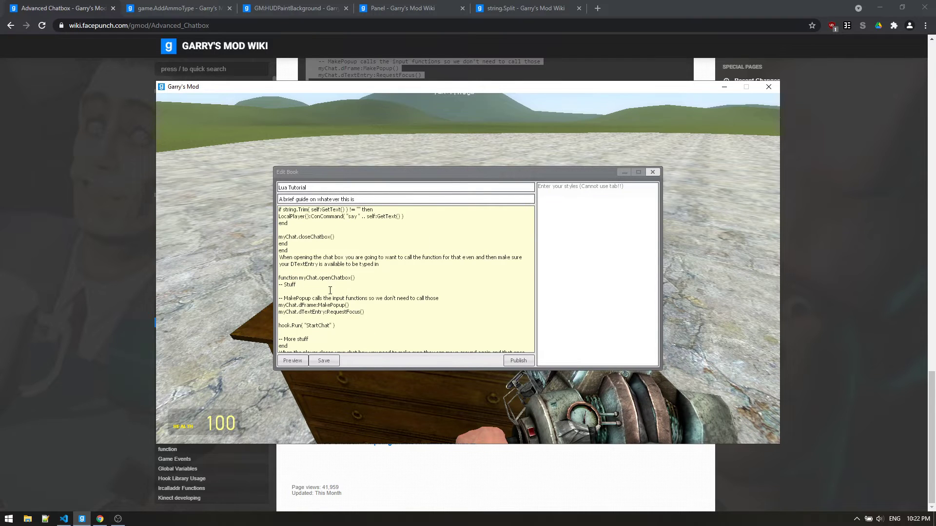
left_click(310, 255)
key("Return")
key("Return")
type("##")
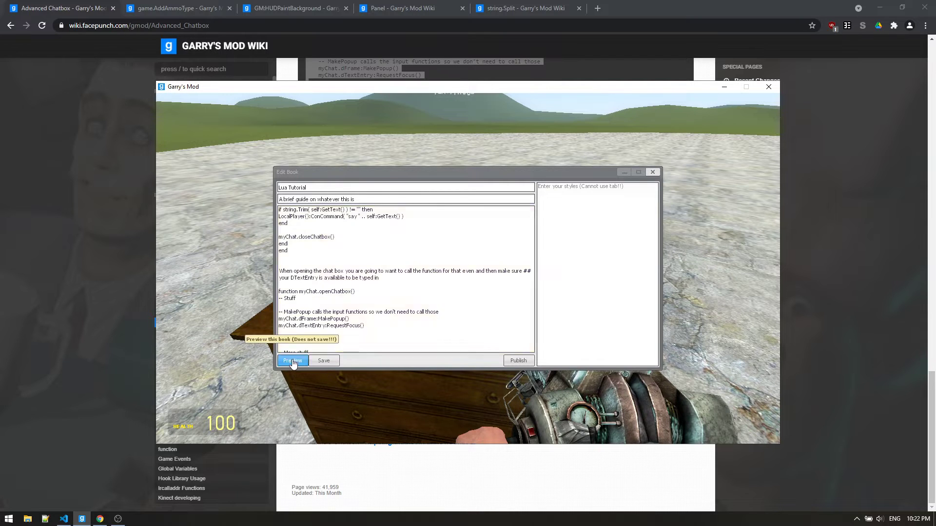
- Preview the updated book through its second and third pages, then close the preview
left_click(292, 363)
left_click_drag(606, 221, 604, 322)
left_click(588, 363)
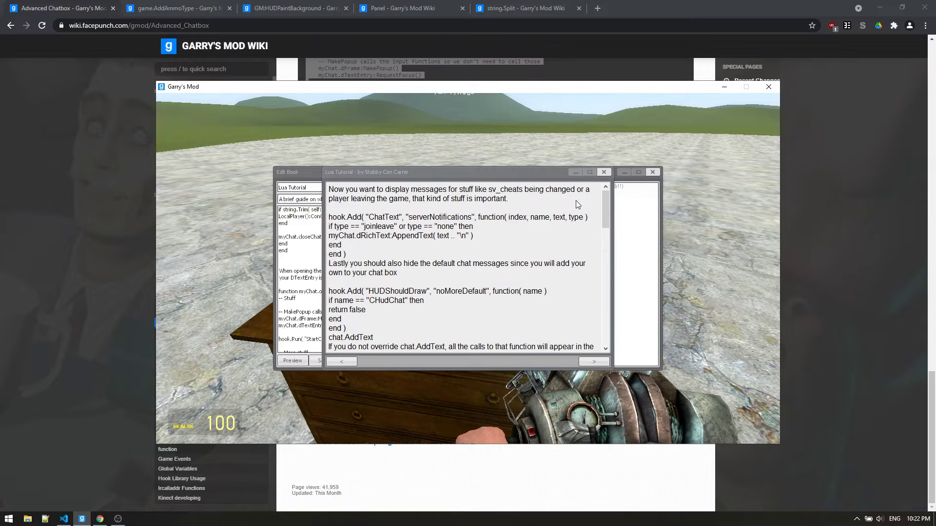
left_click_drag(602, 210, 605, 339)
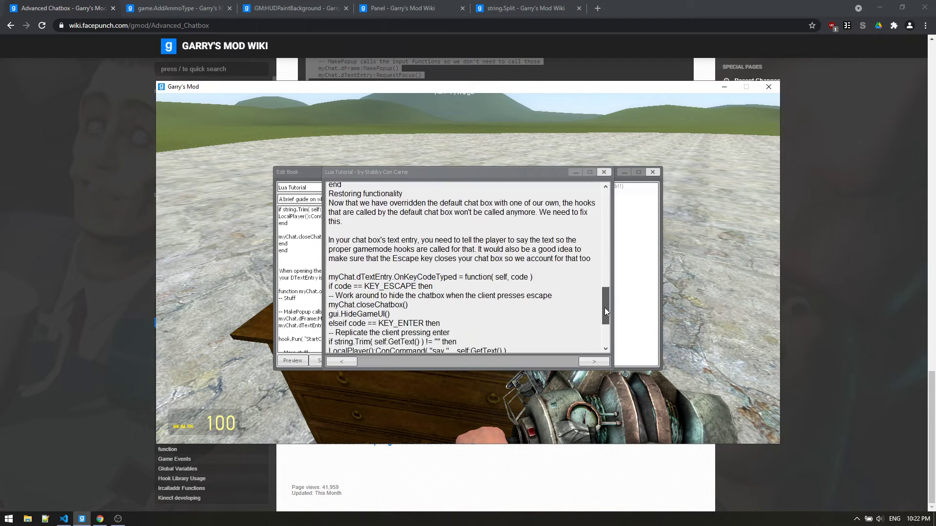
left_click(588, 361)
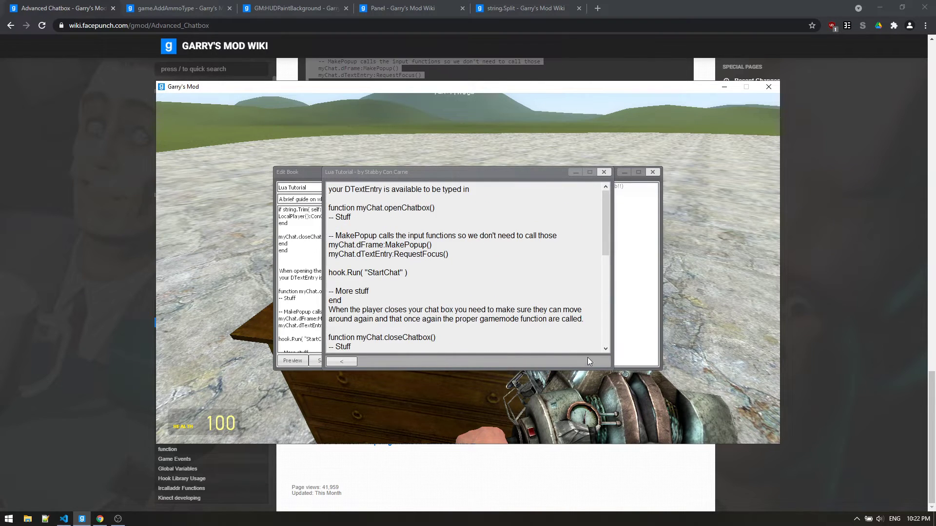
scroll(548, 255, "down", 3)
scroll(547, 255, "down", 2)
scroll(547, 256, "up", 3)
scroll(547, 256, "up", 2)
left_click(603, 171)
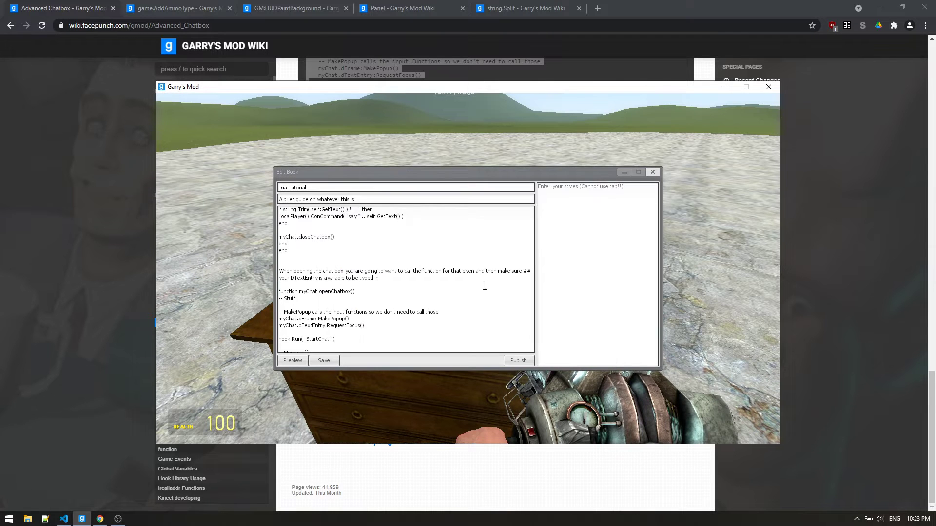
- Check the styles field and body text, then close the book editor
left_click(546, 219)
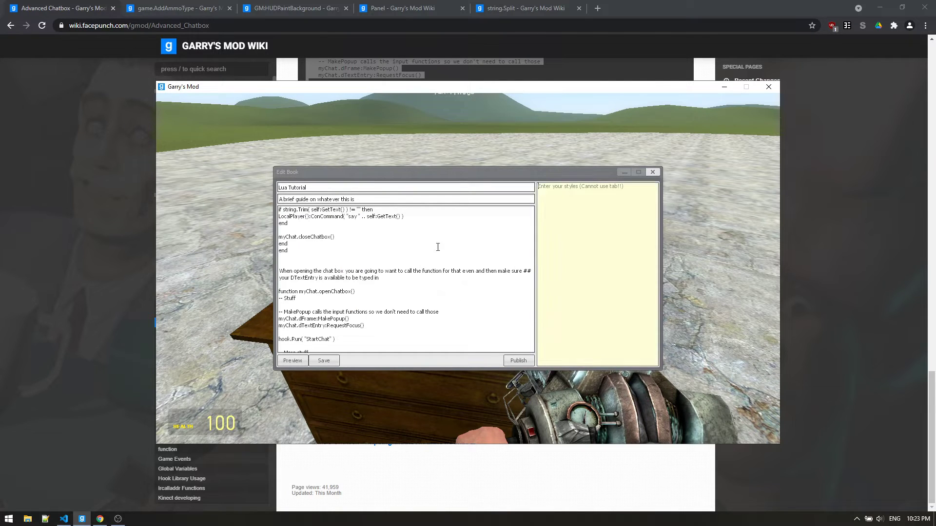
left_click(351, 229)
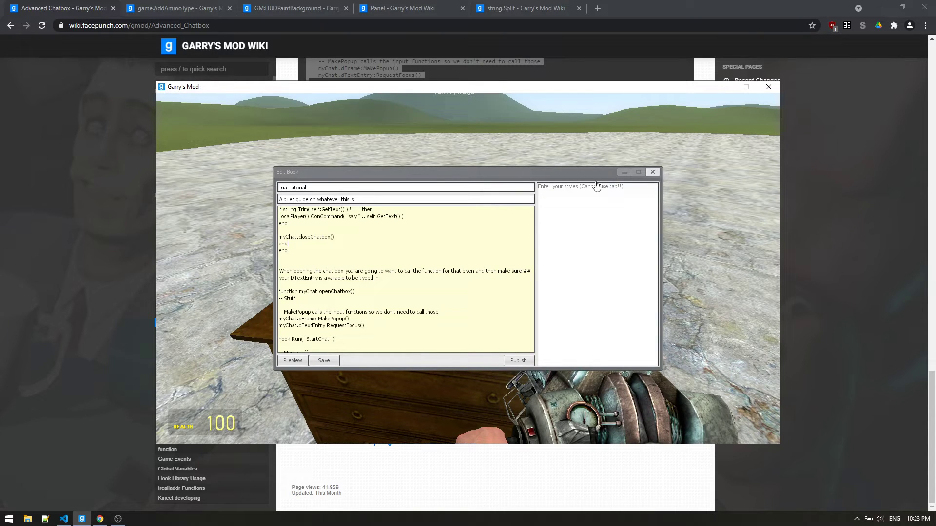
left_click(653, 173)
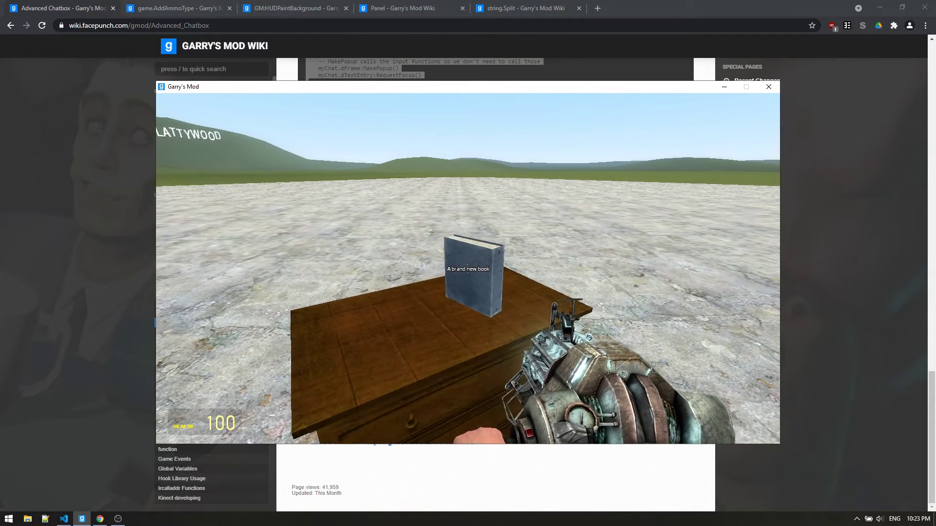
- Move the book off the dresser, undo the journal prop, and open the spawn menu
left_click(460, 212)
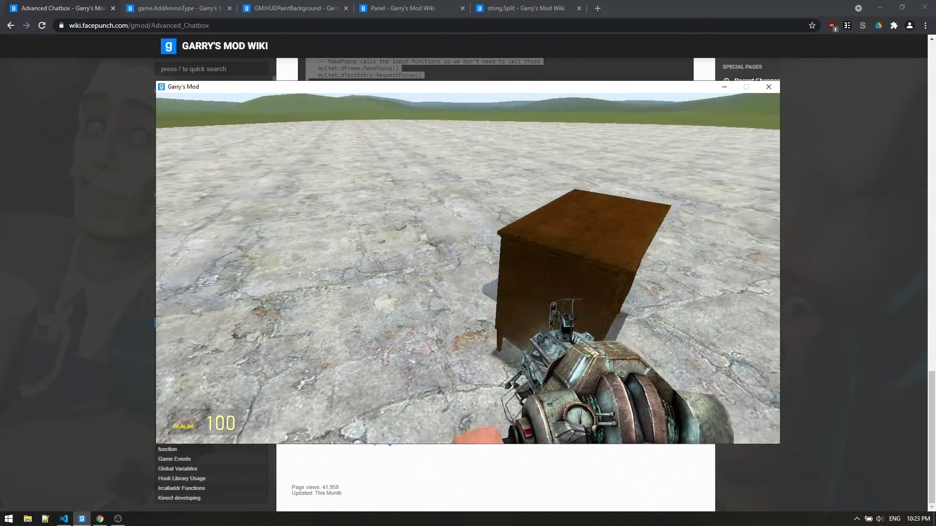
left_click(468, 269)
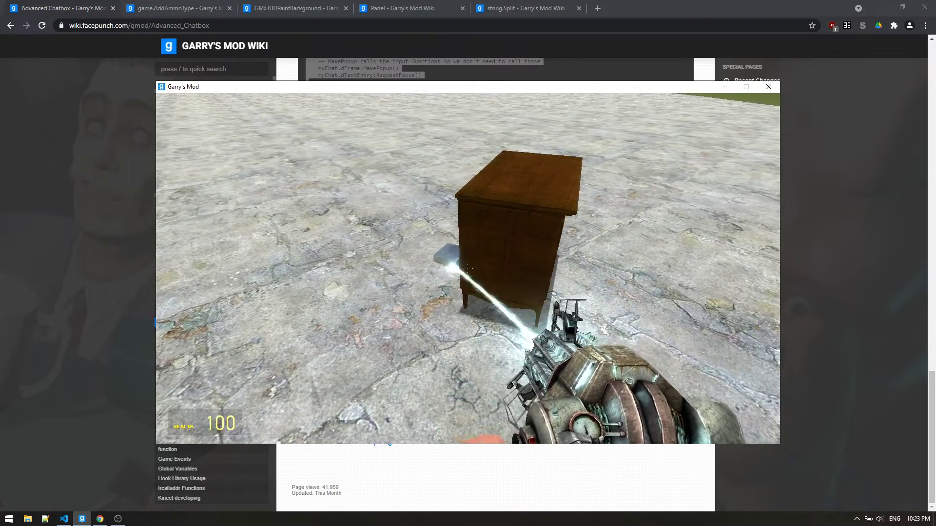
left_click(468, 269)
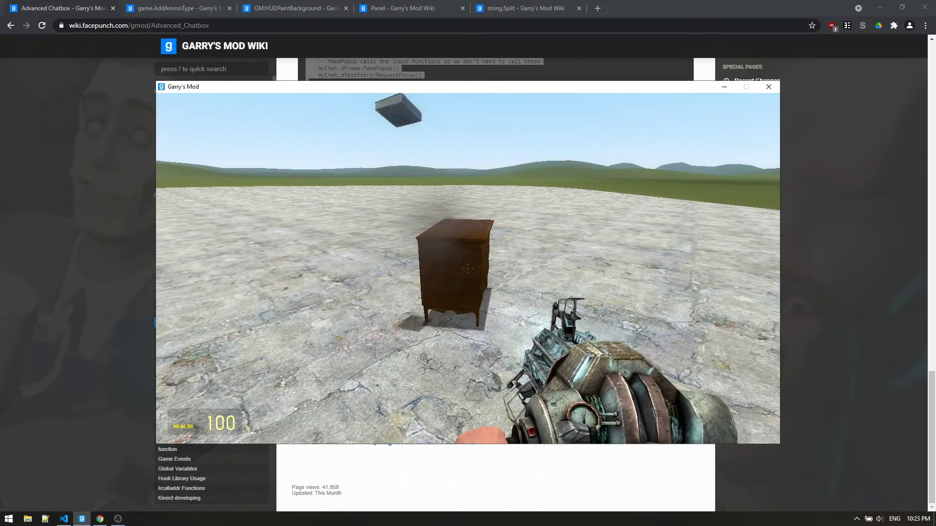
key("z")
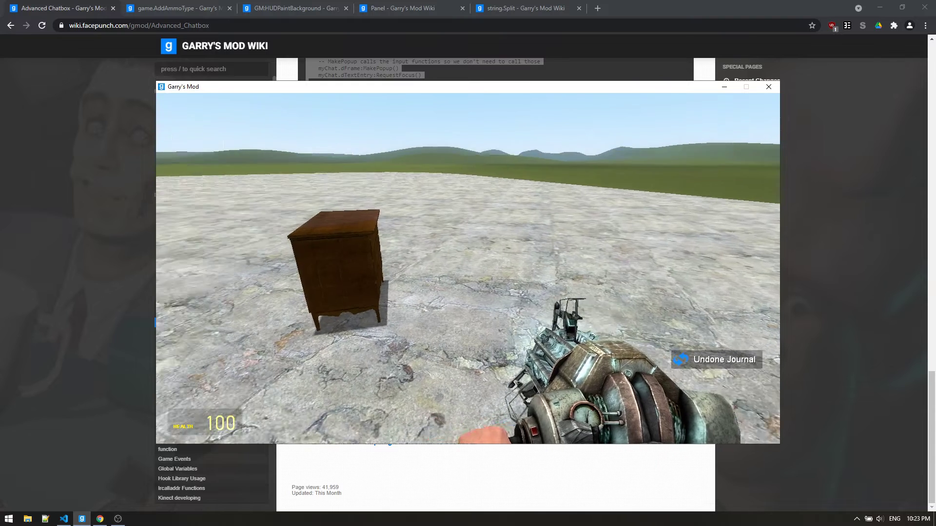
key("q")
- Equip the Sticky Note tool from the Weapons spawn list
left_click(220, 113)
left_click(201, 156)
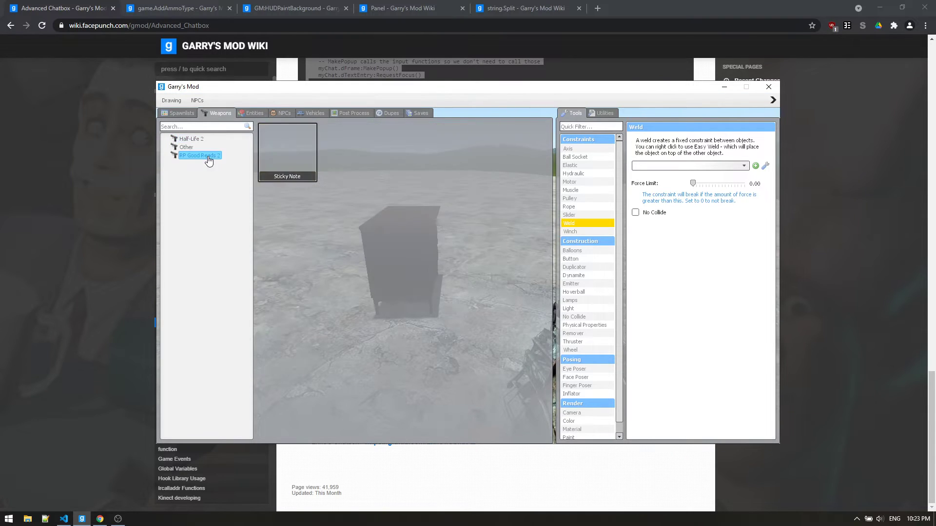
left_click(277, 169)
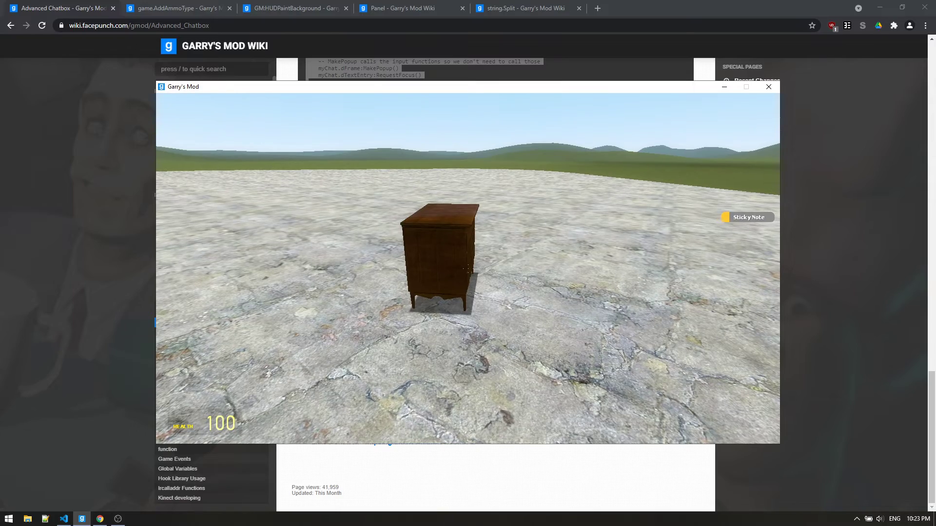
- Circle to the dresser's front and stick a note reading 'HEll' onto it
key("w")
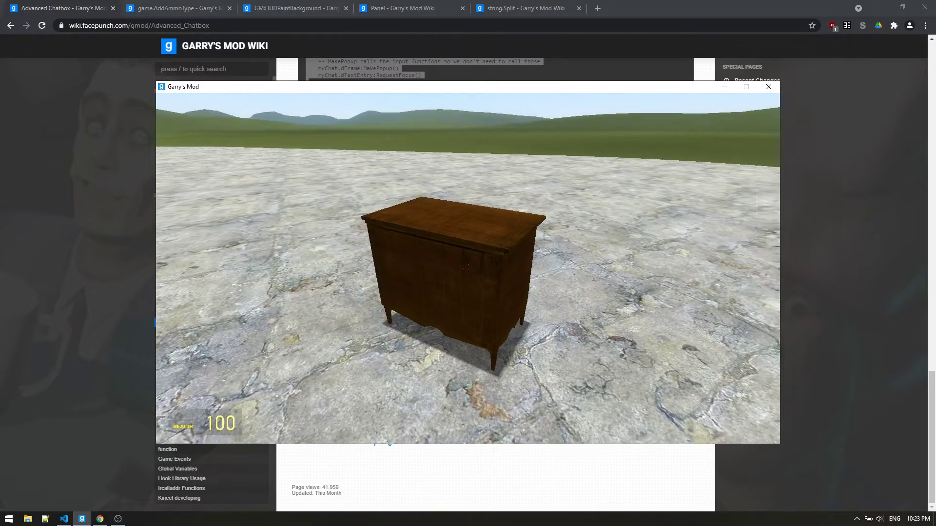
key("a")
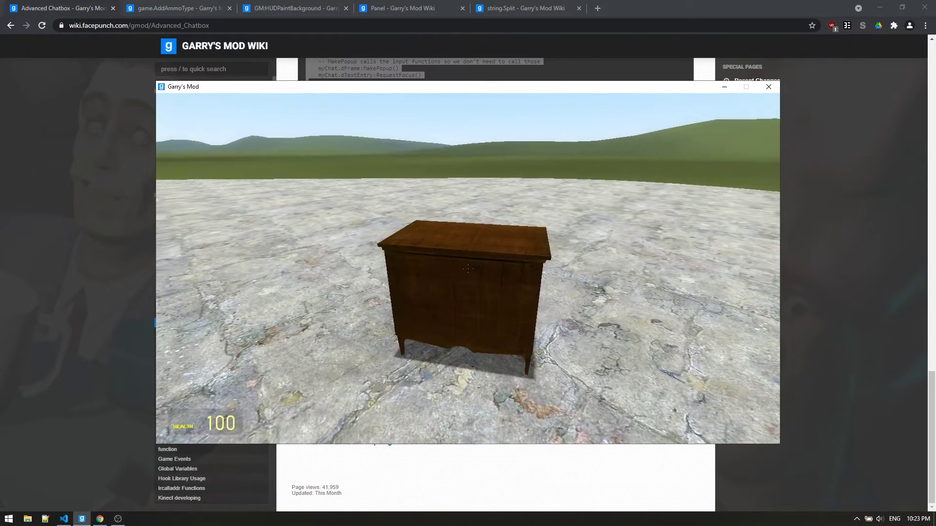
key("w")
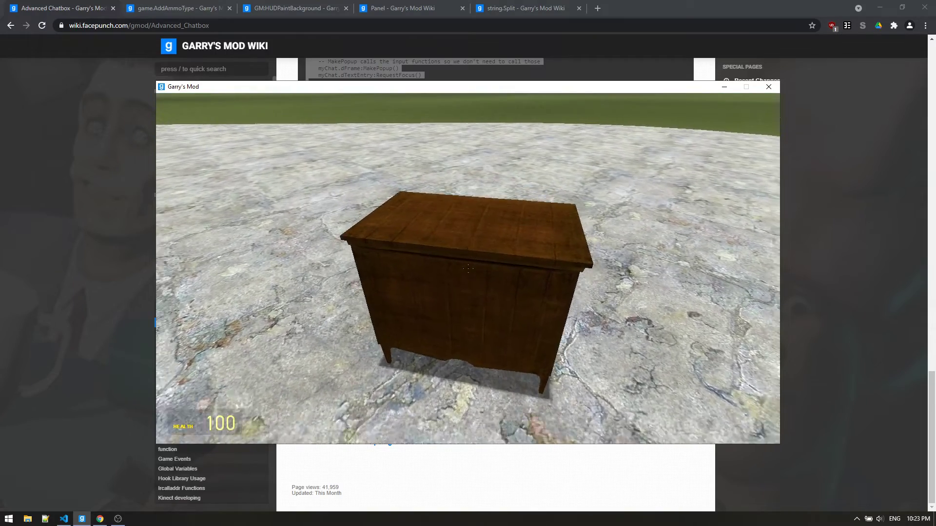
key("w")
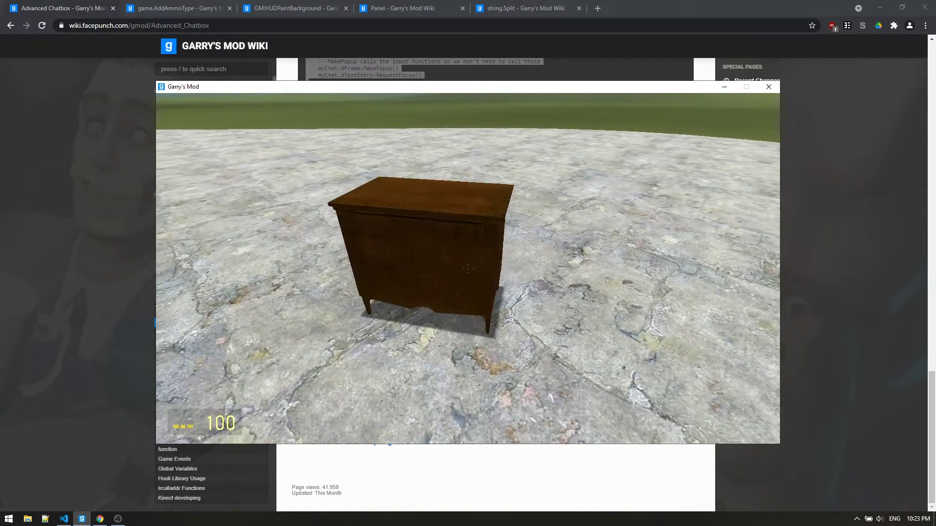
key("d")
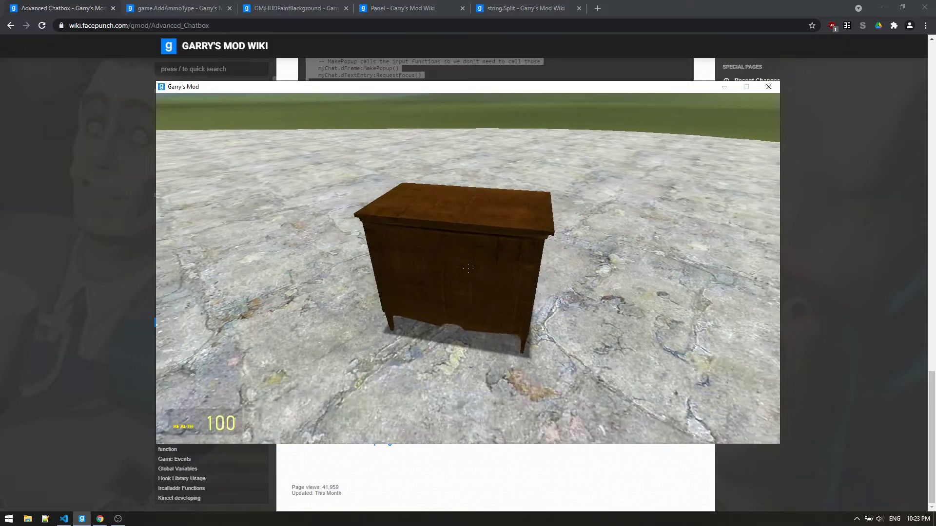
key("s")
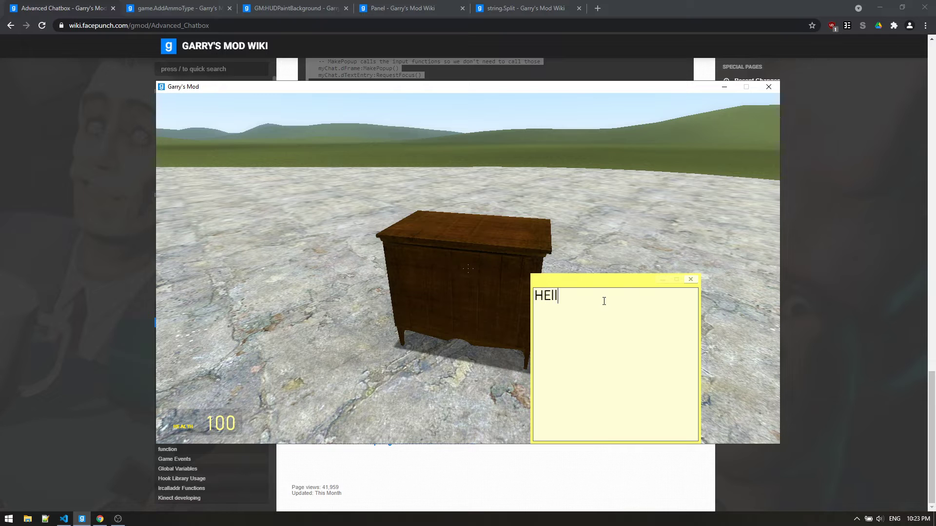
left_click(689, 280)
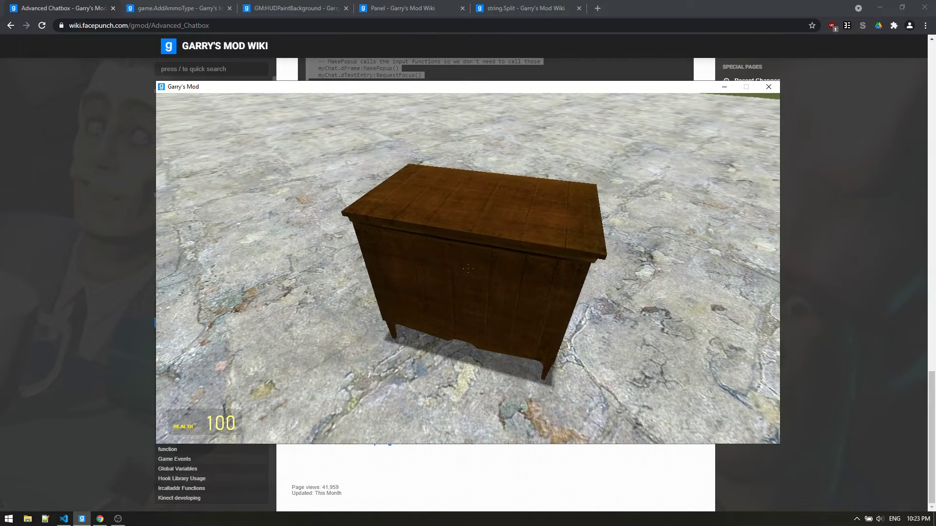
left_click(468, 268)
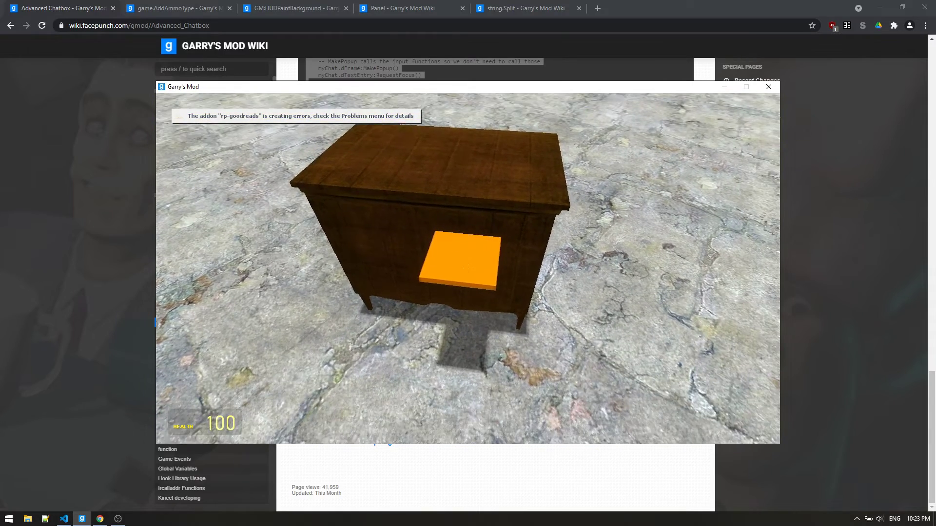
key("F10")
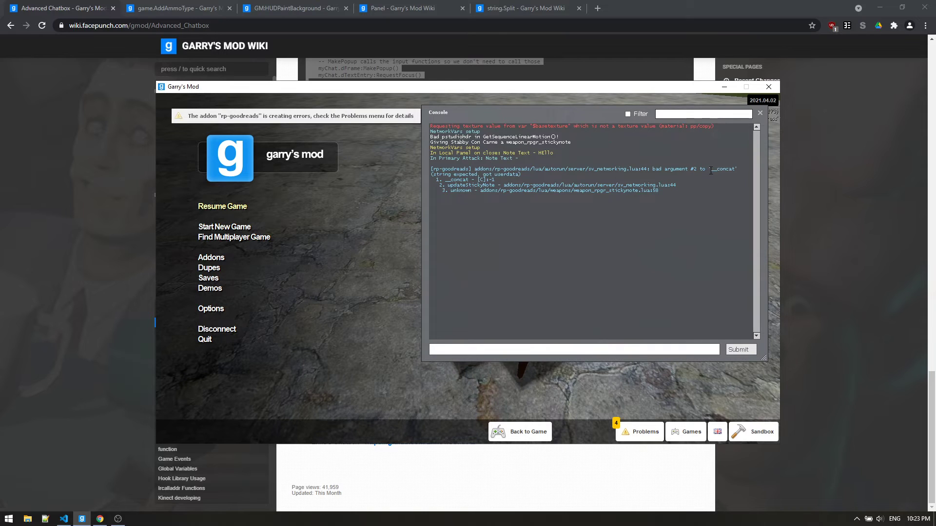
left_click(241, 227)
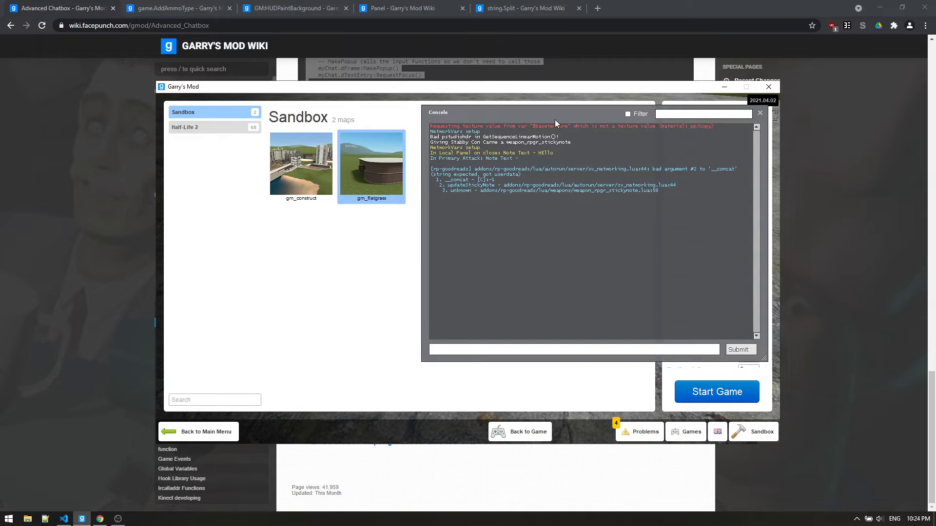
left_click_drag(555, 120, 448, 111)
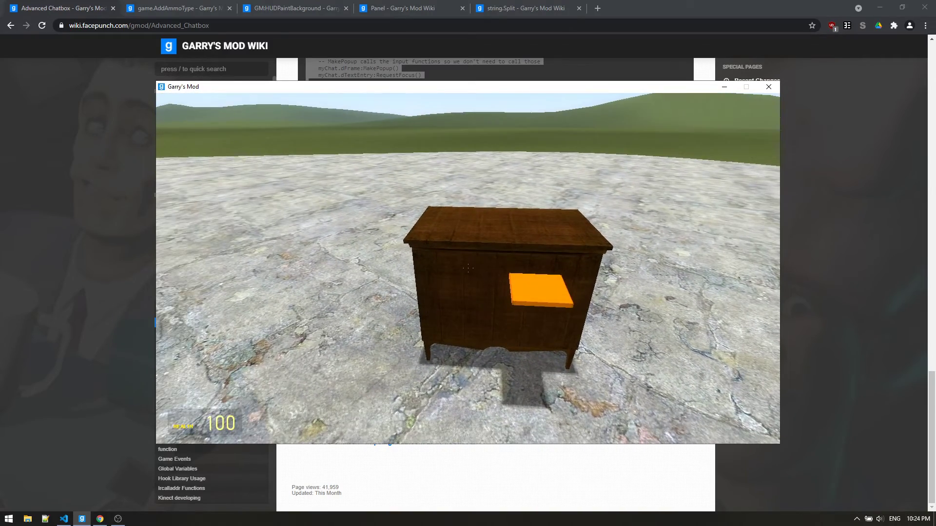
- Stick two more notes onto the dresser and grab it with the physgun
left_click(468, 268)
left_click(468, 268)
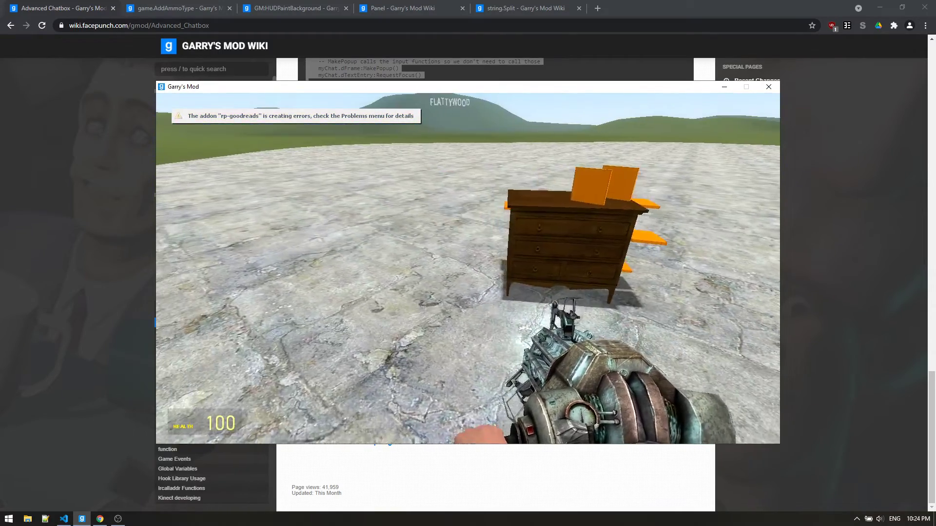
left_click(468, 269)
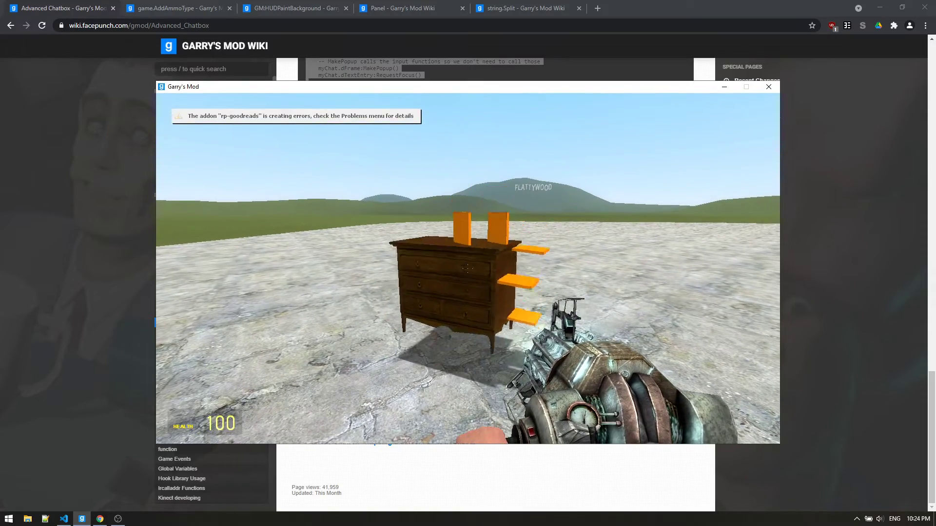
- Lift and drop the dresser repeatedly to show the notes stay attached, then open the spawn menu
left_click_drag(468, 268, 468, 220)
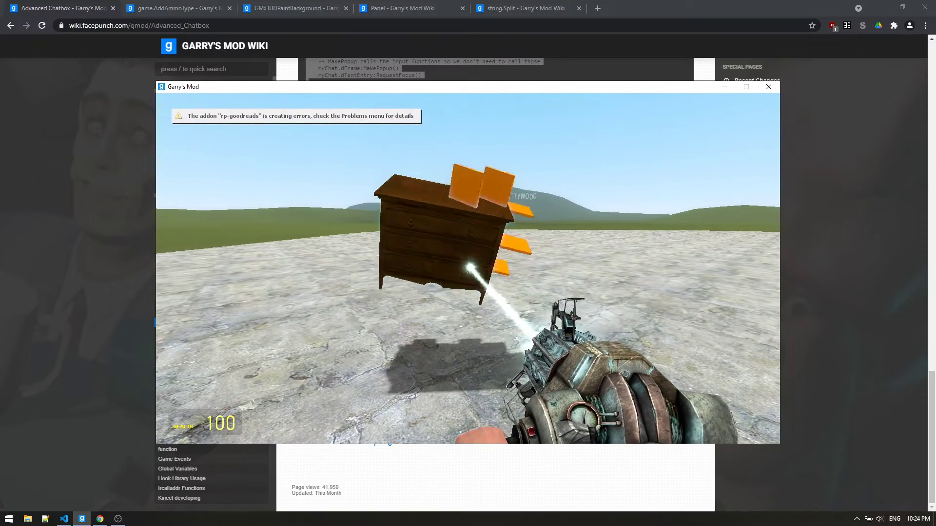
left_click_drag(468, 269, 468, 308)
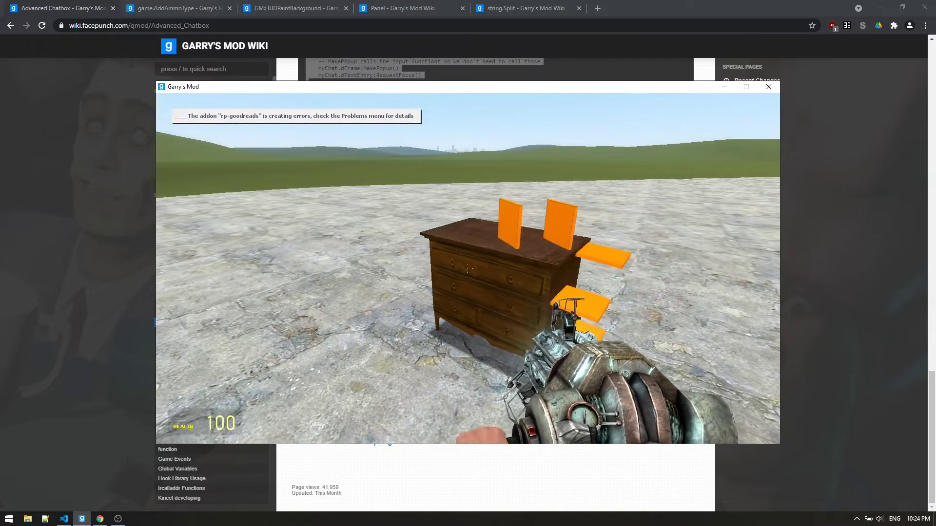
left_click_drag(468, 268, 468, 219)
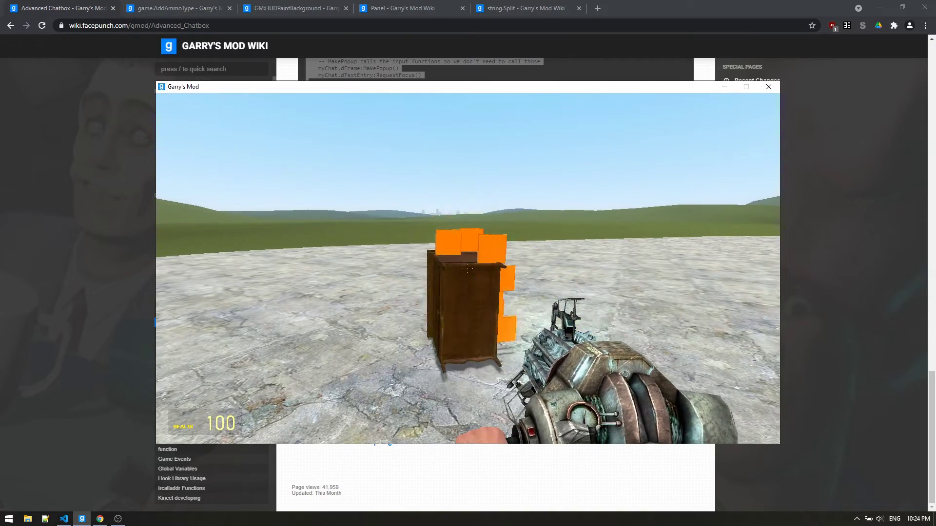
left_click_drag(468, 269, 468, 220)
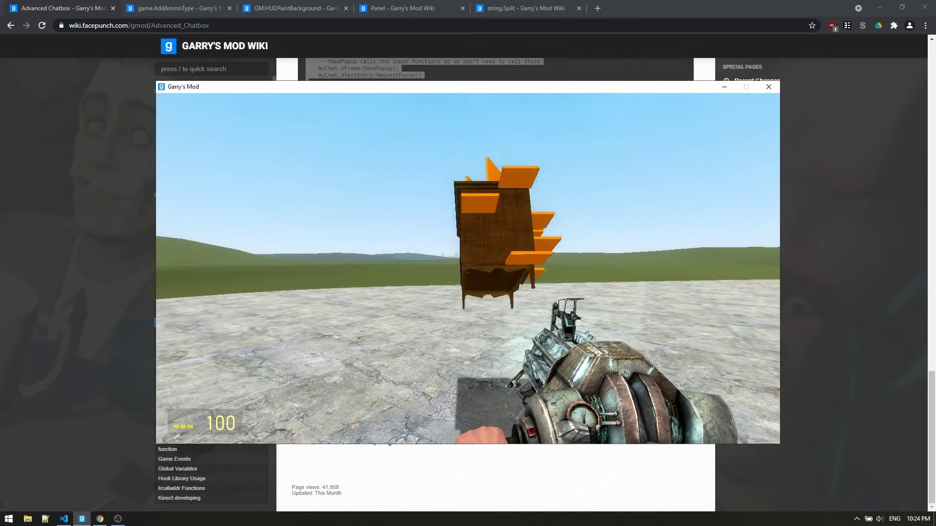
left_click_drag(468, 269, 512, 330)
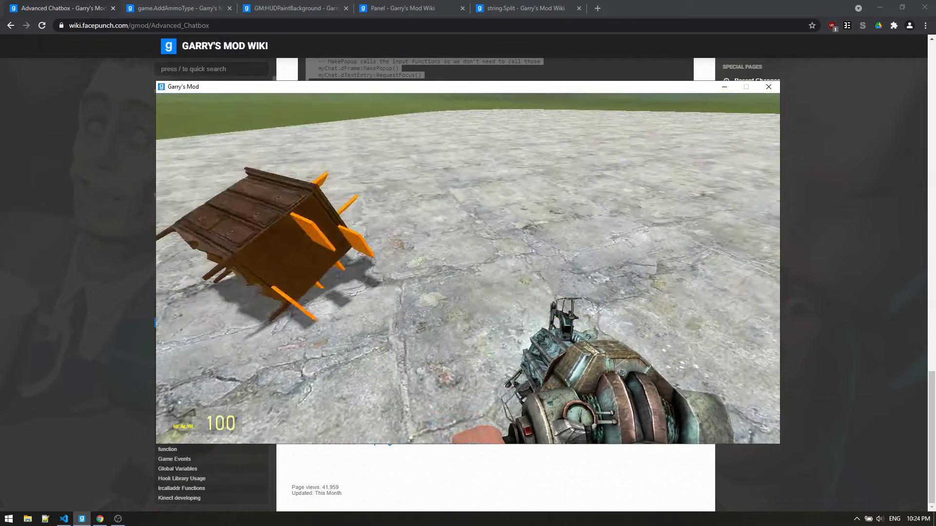
key("q")
- Spawn the white stove from the props grid
left_click(183, 113)
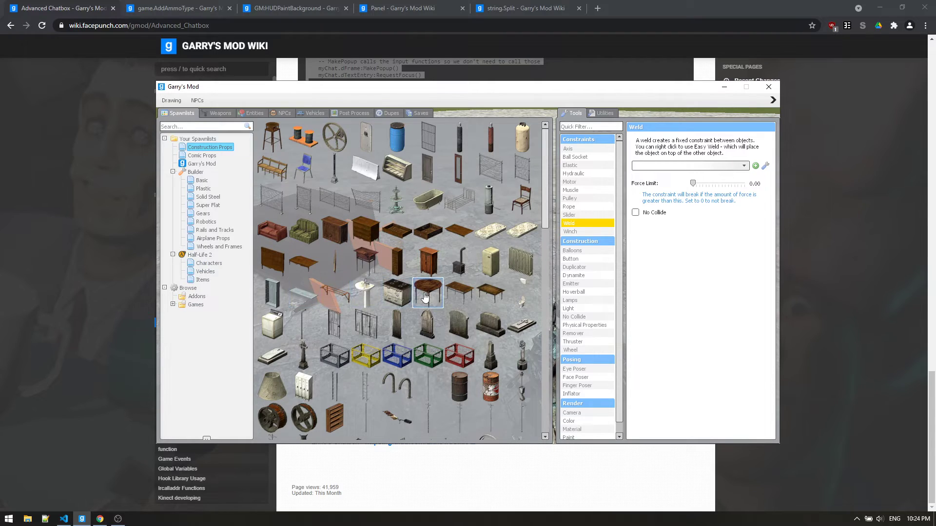
left_click(395, 294)
key("q")
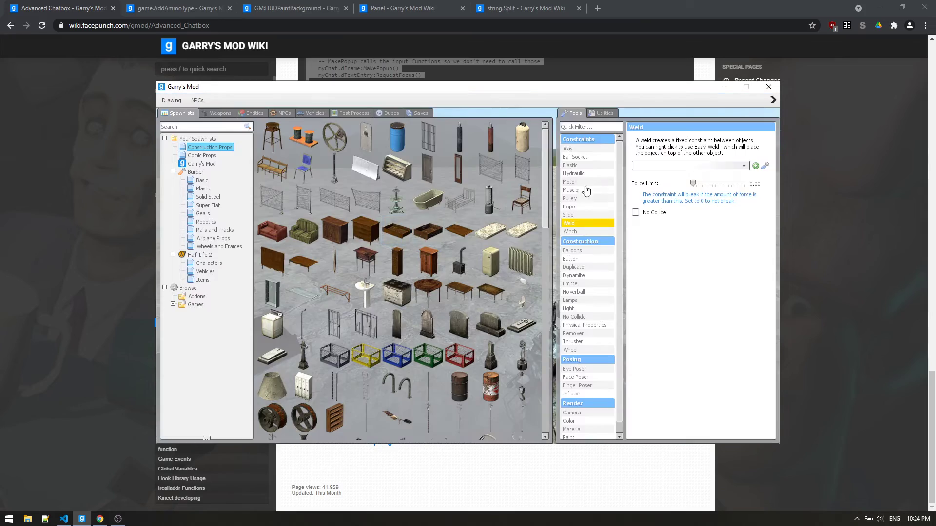
- Weld the drawer onto the stove top and grab the stove to test the weld
left_click(584, 224)
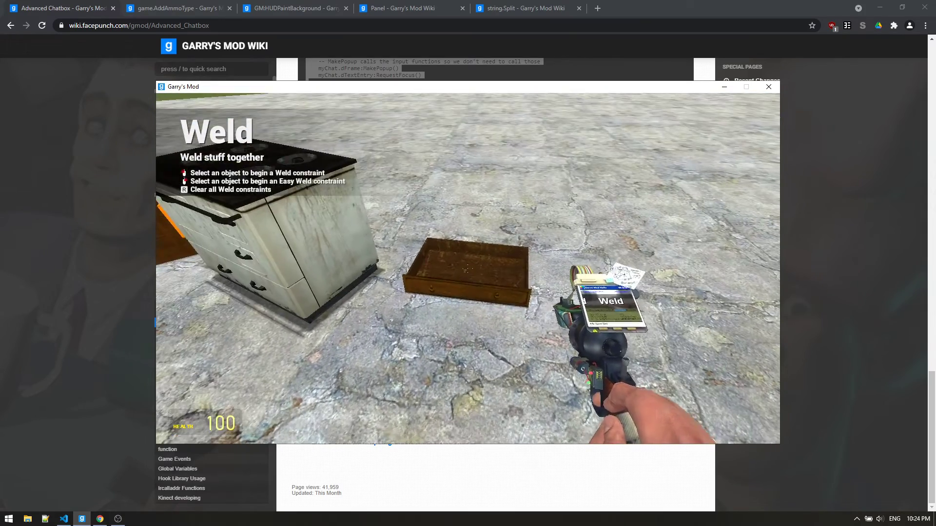
left_click(468, 292)
left_click(468, 271)
scroll(468, 271, "up", 1)
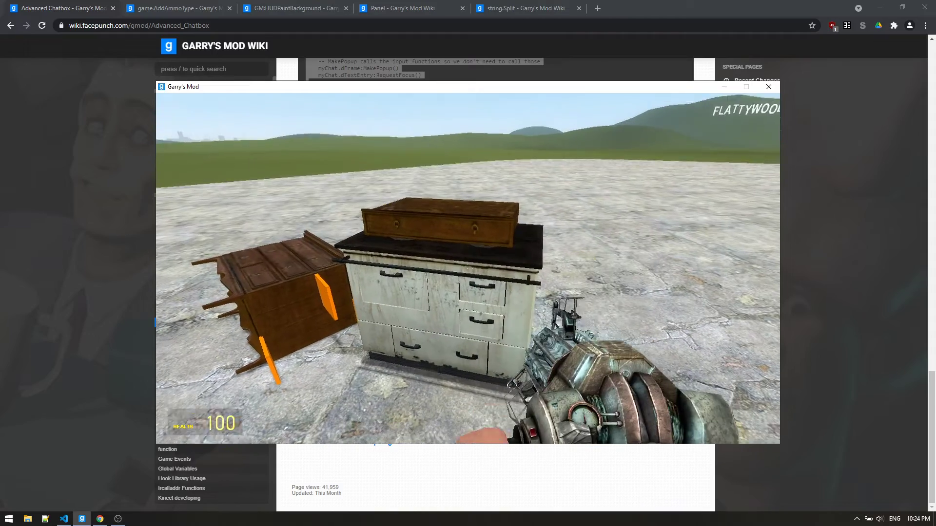
left_click_drag(468, 271, 468, 271)
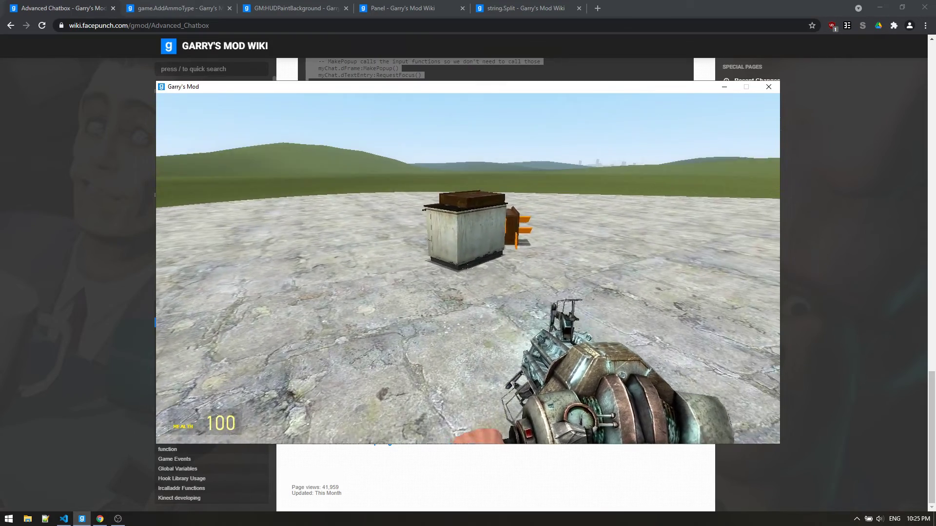
- Grab the note-covered dresser, undo the stove, and pick up a drawer
left_click_drag(467, 271, 468, 271)
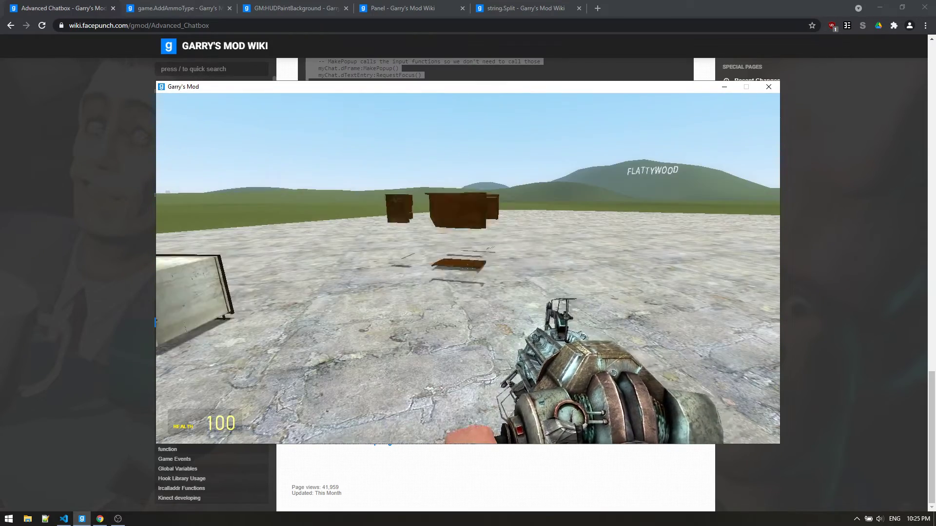
key("w")
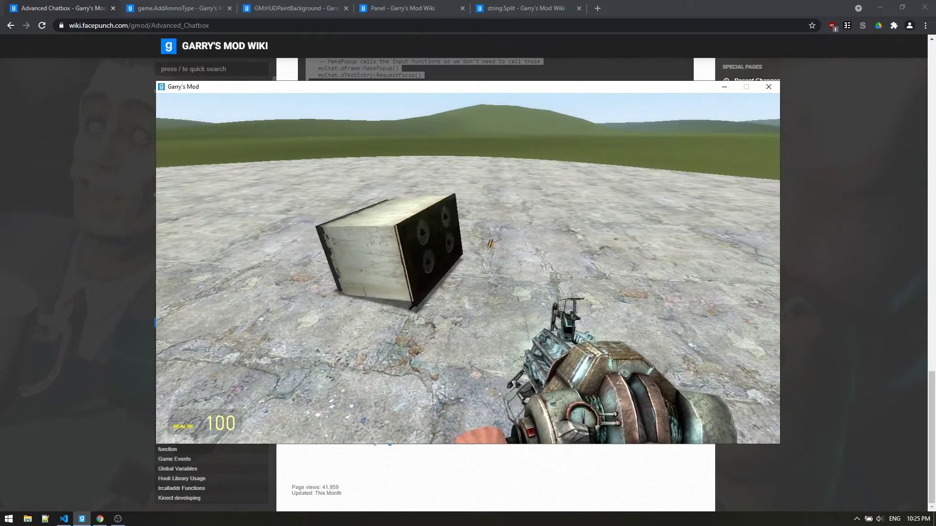
key("z")
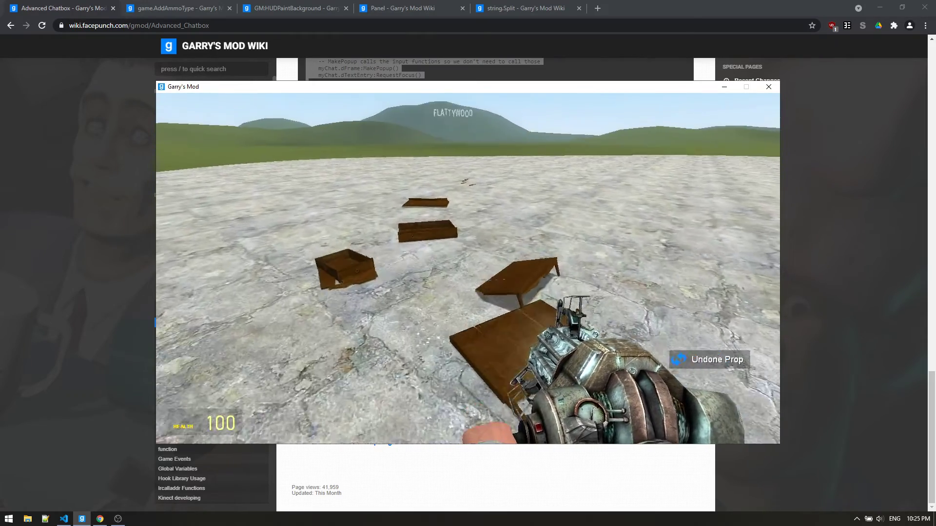
left_click_drag(468, 271, 468, 271)
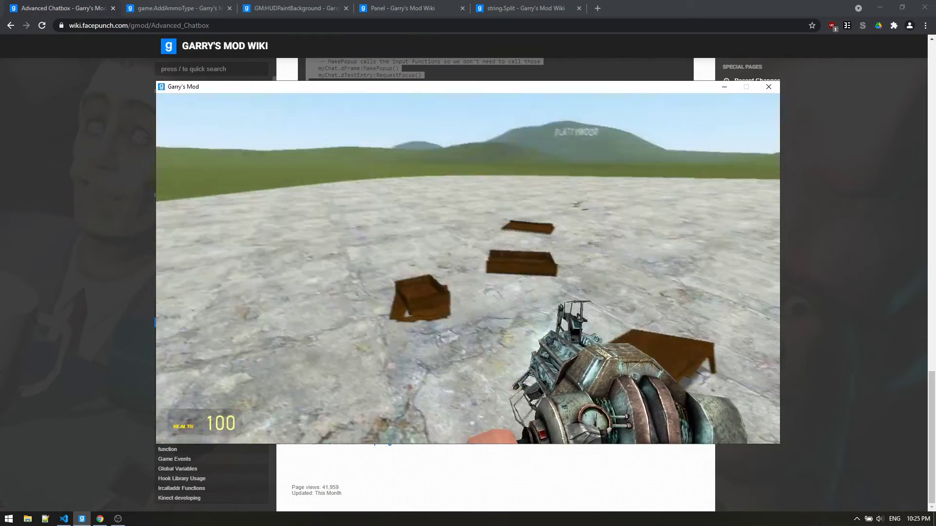
- Pause the game and highlight the rp-goodreads '__concat' errors in the console
key("Escape")
key("F10")
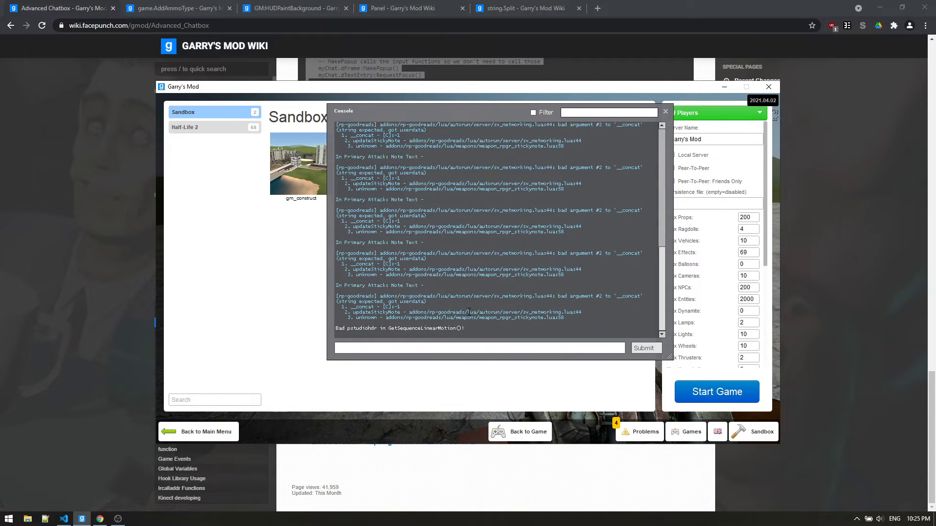
left_click_drag(477, 313, 477, 212)
left_click(477, 220)
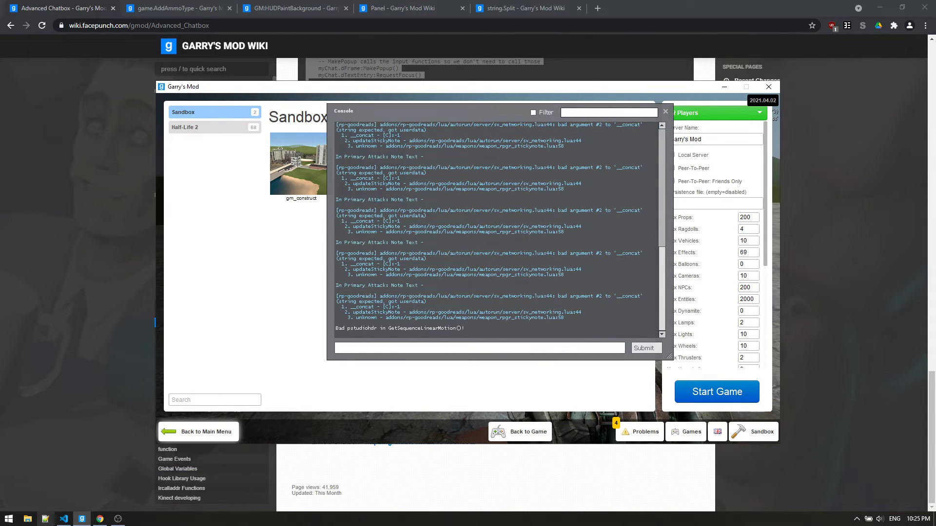
- Switch to OBS Studio from the taskbar, with the recording still running
left_click(118, 519)
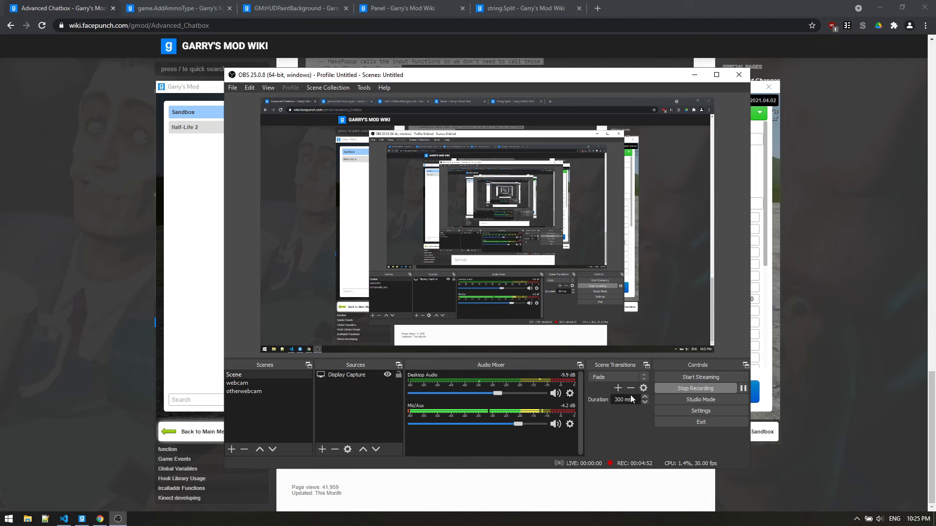